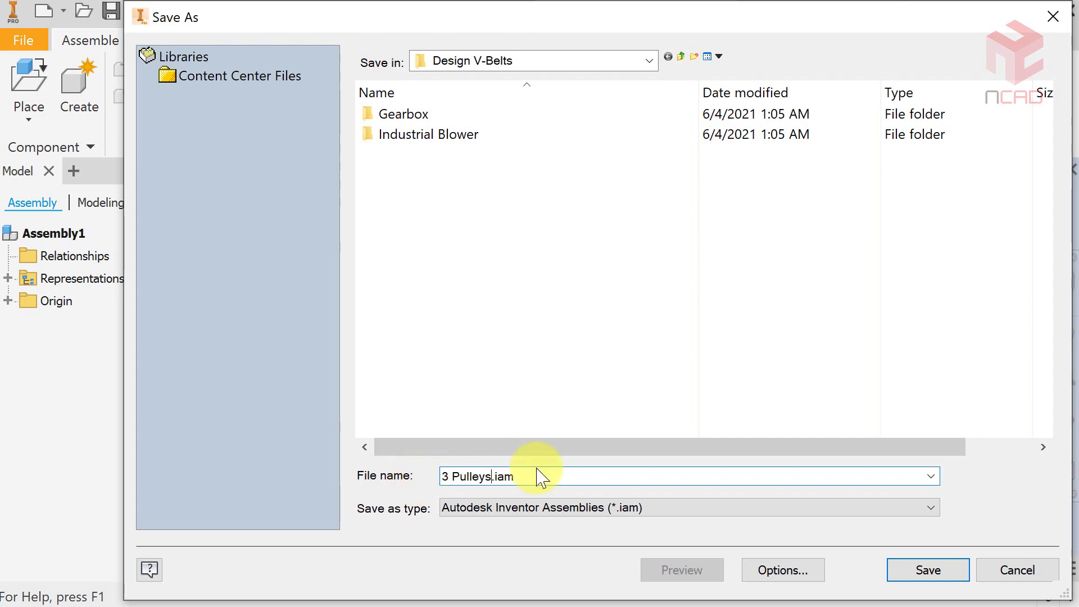
# Save the assembly as 3 Pulleys.iam and start the V-Belts component generator.
pyautogui.click(928, 571)
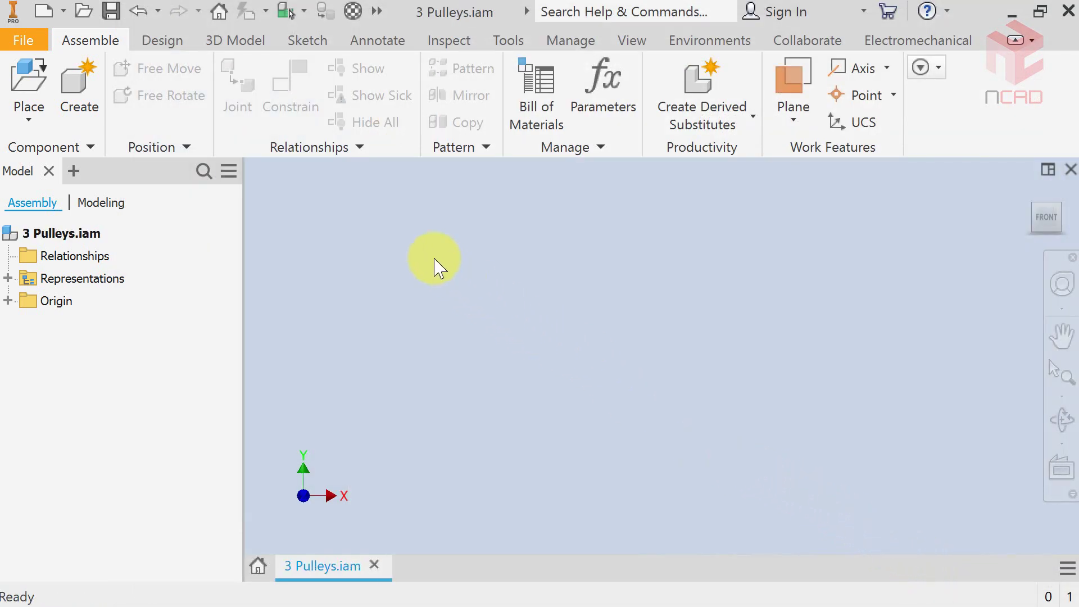
pyautogui.click(161, 45)
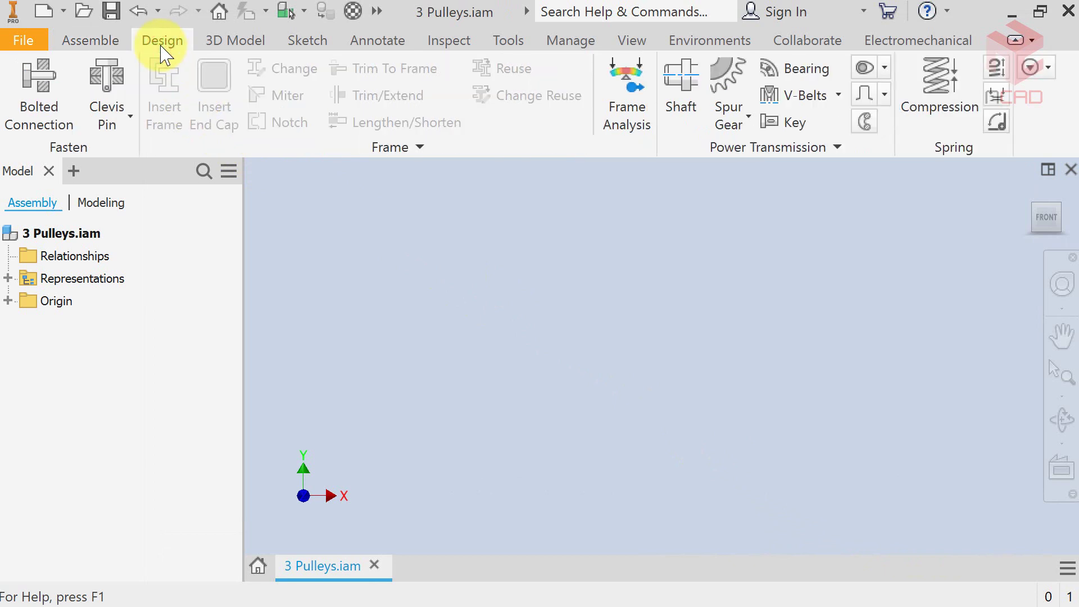
pyautogui.click(838, 96)
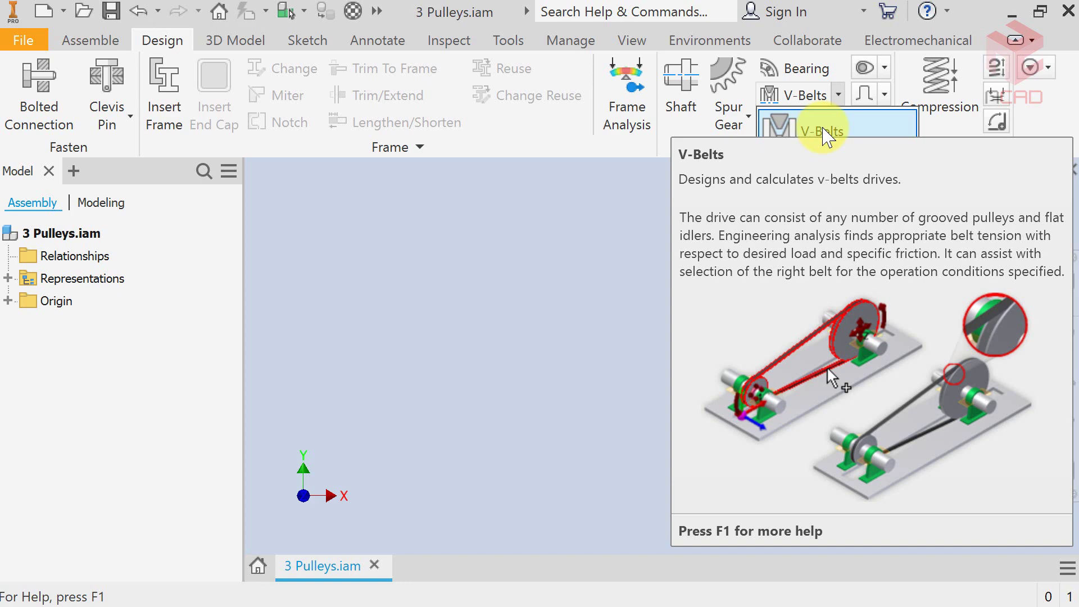
pyautogui.click(823, 133)
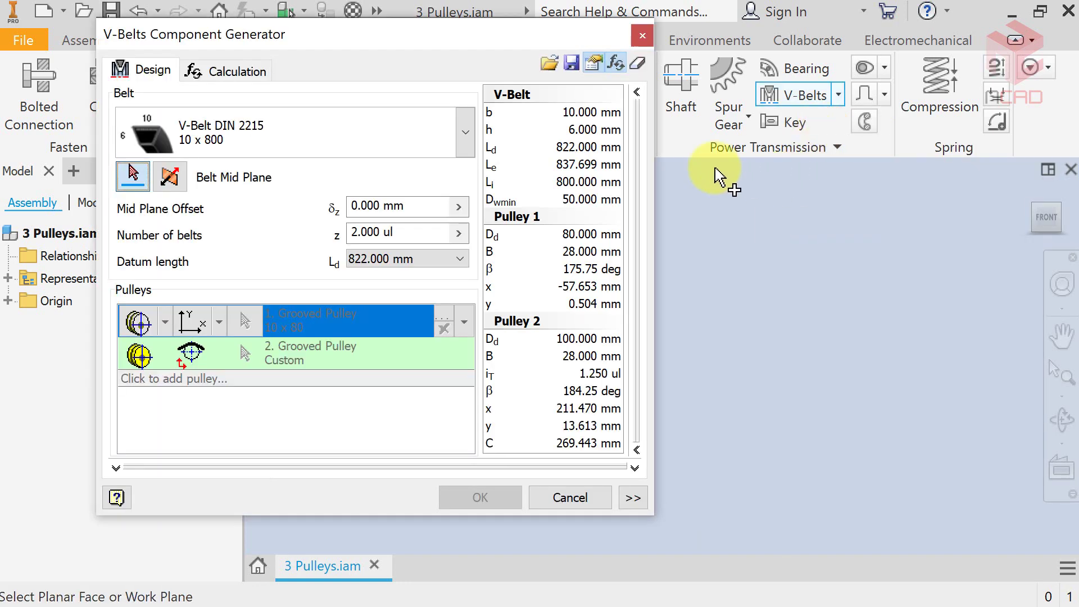
pyautogui.click(386, 31)
pyautogui.moveTo(387, 31); pyautogui.dragTo(395, 32)
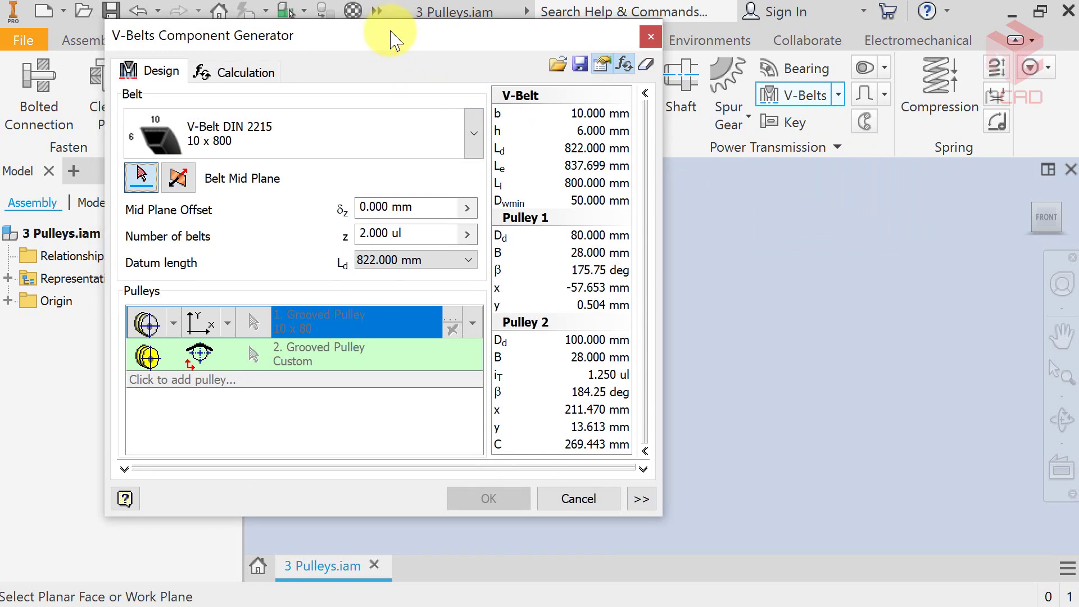
# Set the belt mid plane to the assembly's origin XY Plane.
pyautogui.click(143, 183)
pyautogui.click(8, 301)
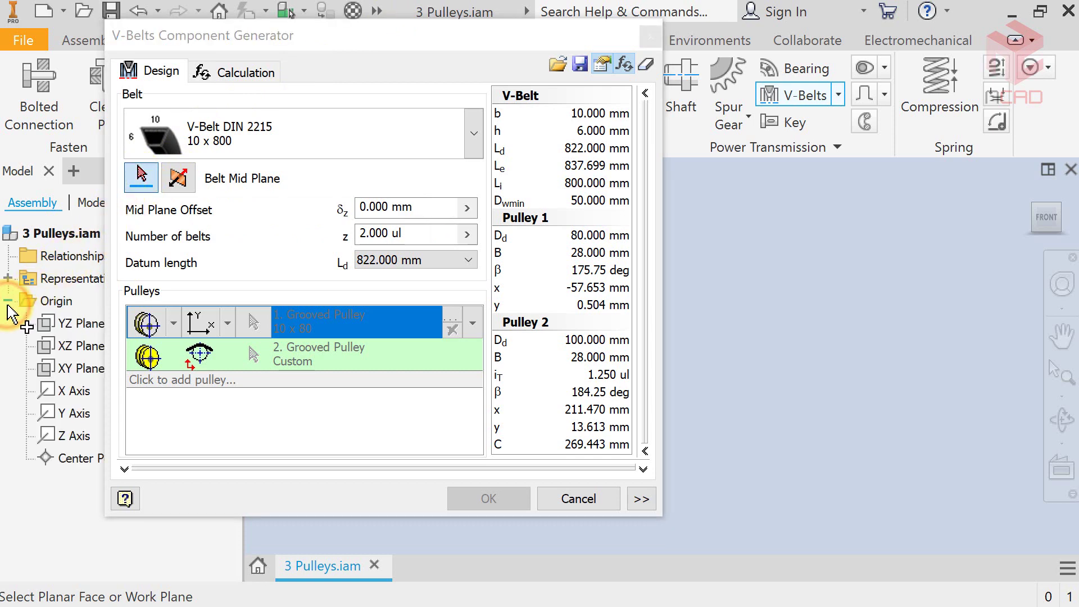
pyautogui.click(69, 369)
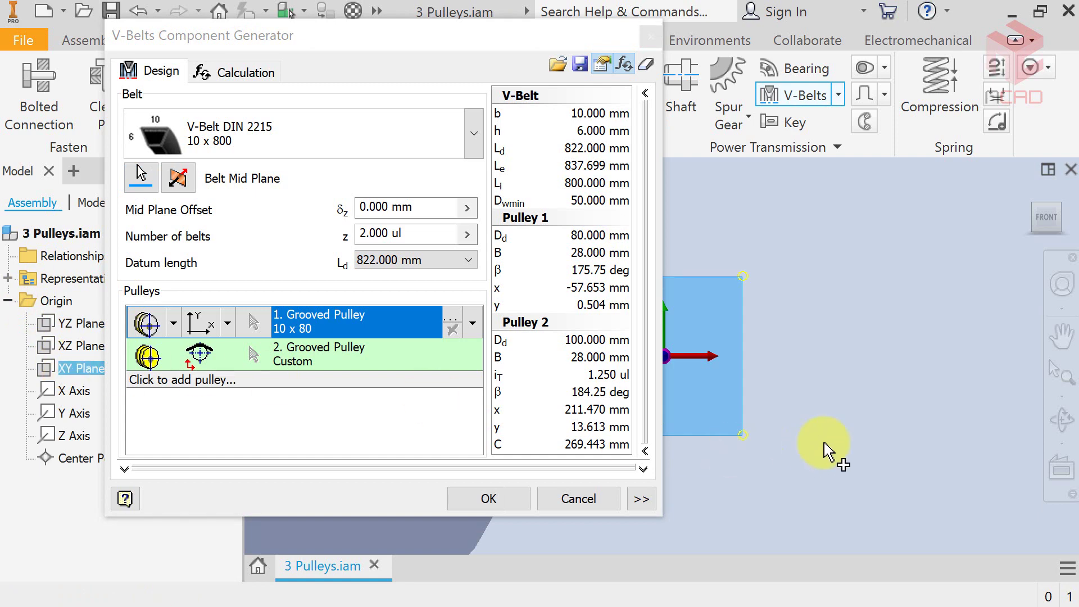
pyautogui.moveTo(862, 398); pyautogui.dragTo(837, 376, button='middle')
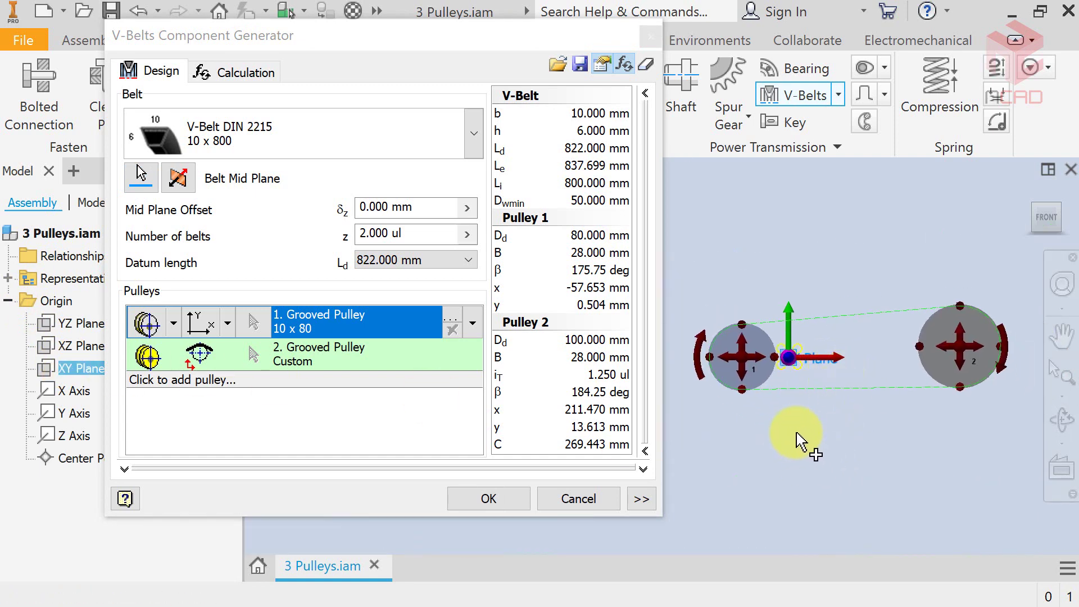
# Choose the 10/Z - DIN 2215 Classical Wrapped V-Belt with a datum length of 920 mm.
pyautogui.click(472, 136)
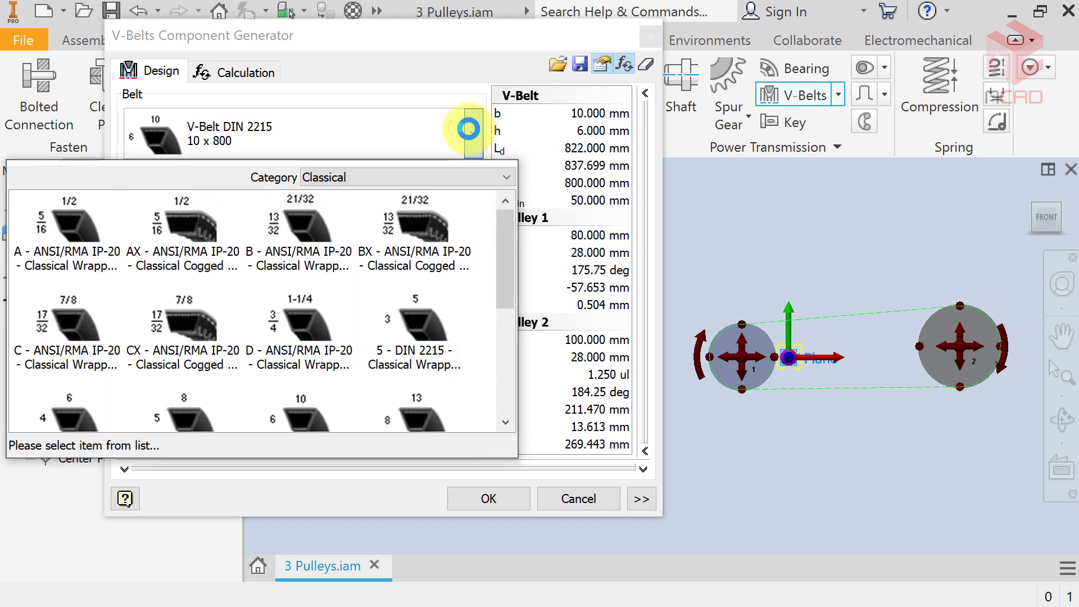
pyautogui.scroll(-2, 315, 292)
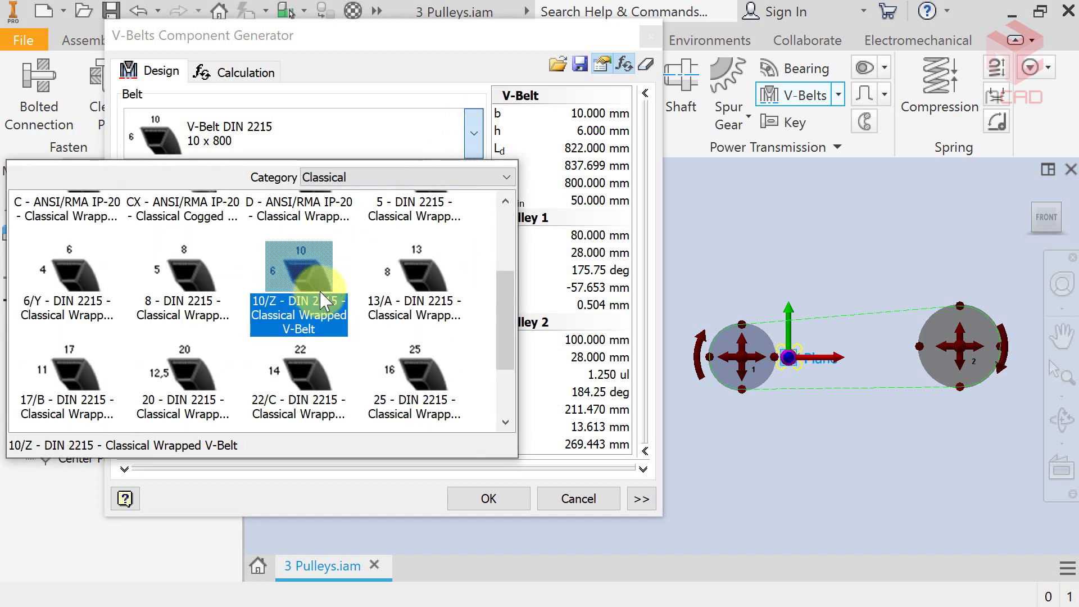
pyautogui.click(325, 301)
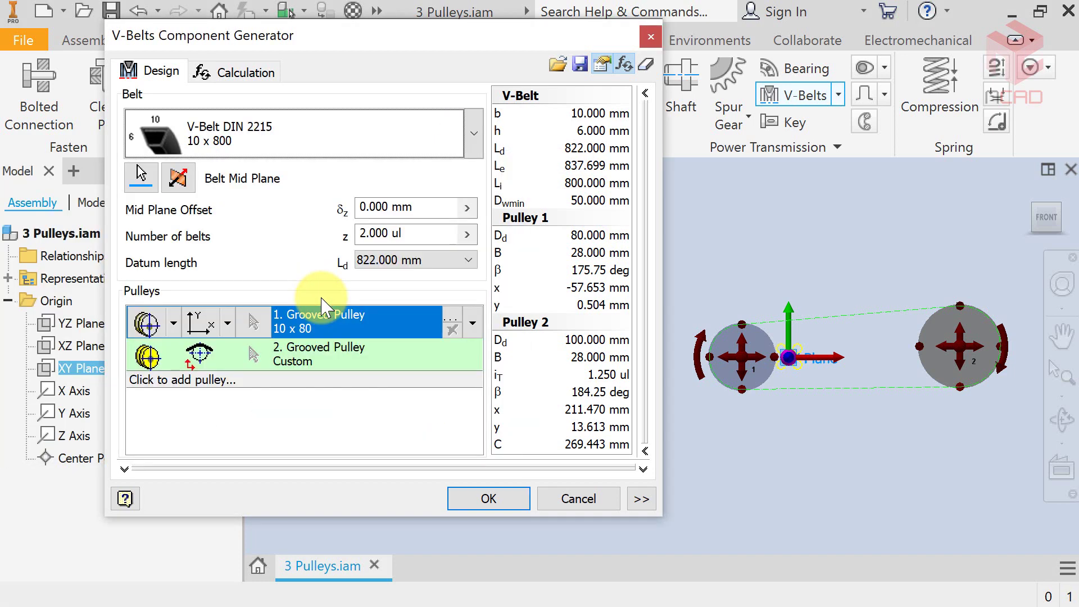
pyautogui.click(429, 260)
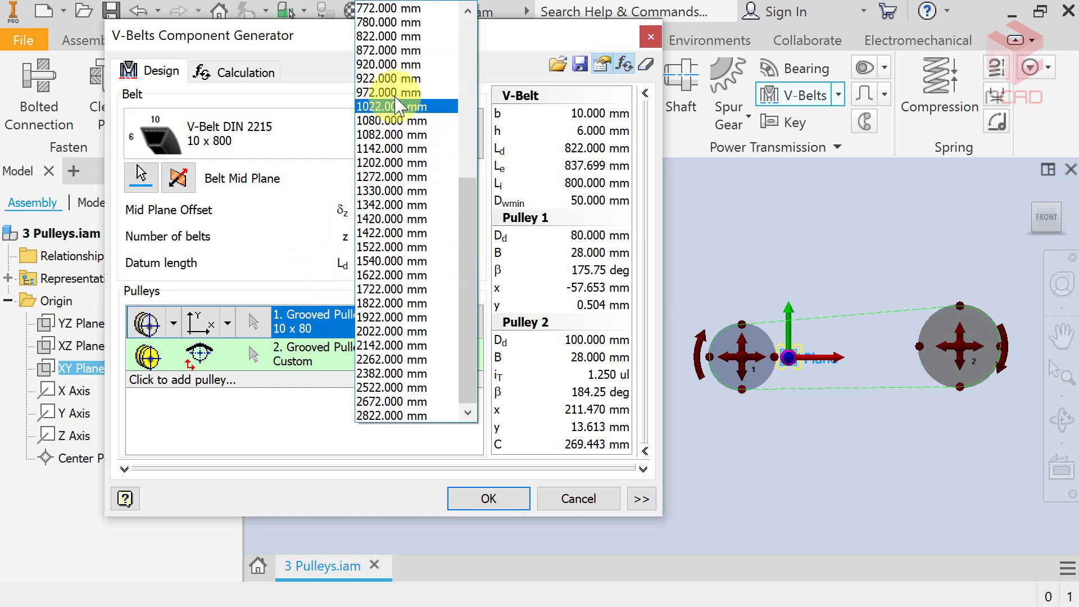
pyautogui.click(387, 65)
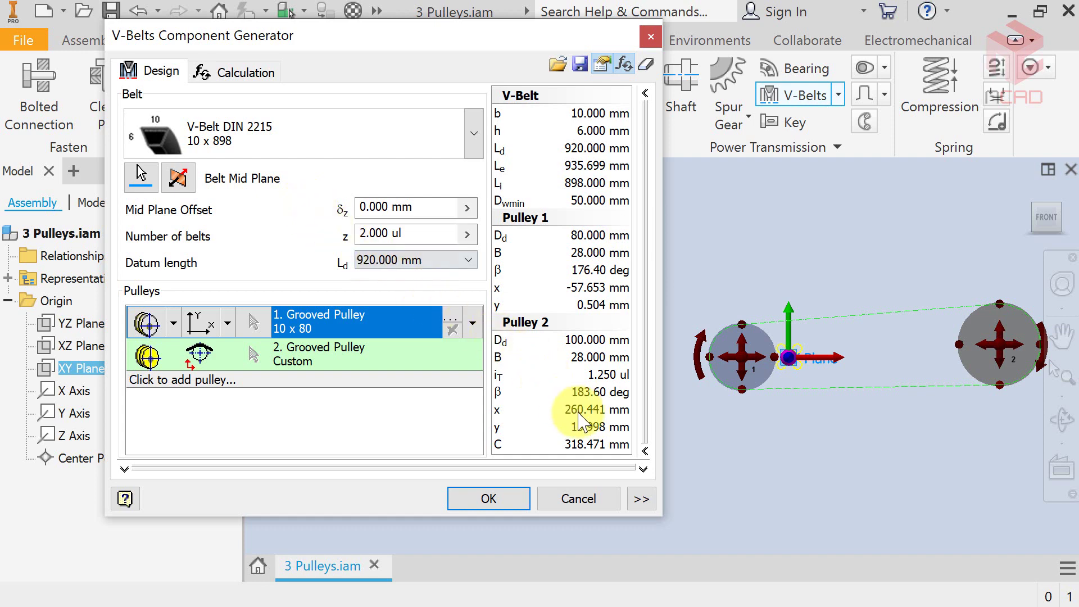
# Lock the belt length and move pulley 2 to about X 255 mm, Y 60 mm.
pyautogui.click(641, 498)
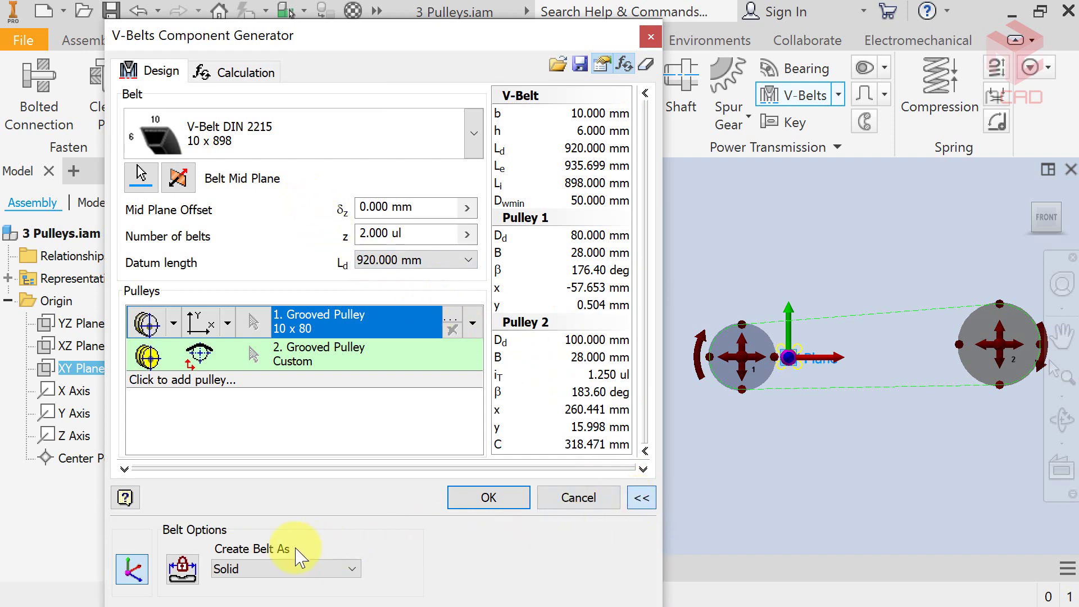
pyautogui.click(180, 571)
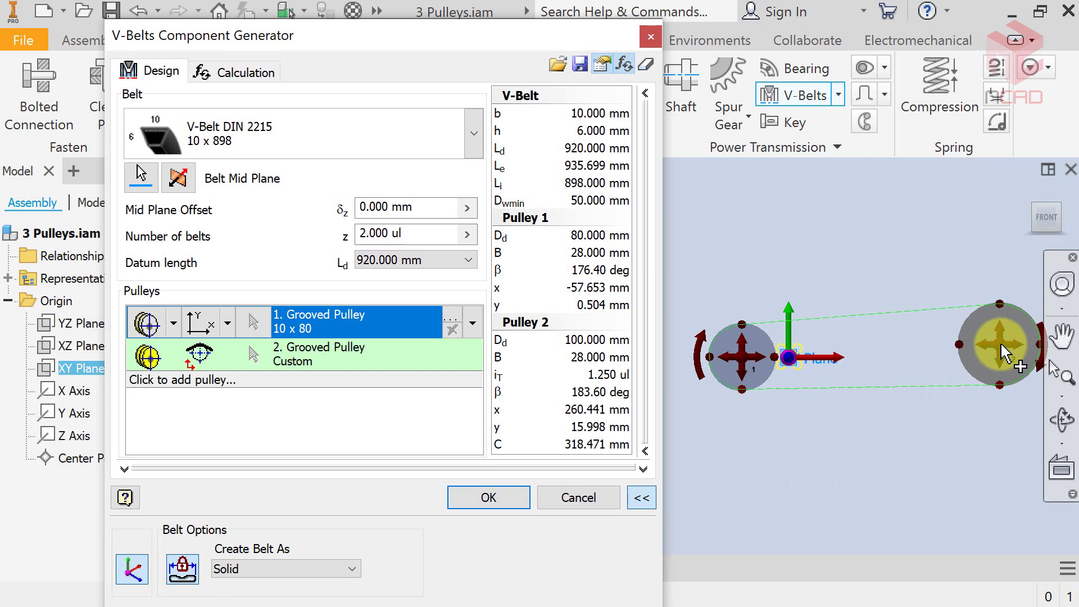
pyautogui.moveTo(1004, 353); pyautogui.dragTo(896, 325)
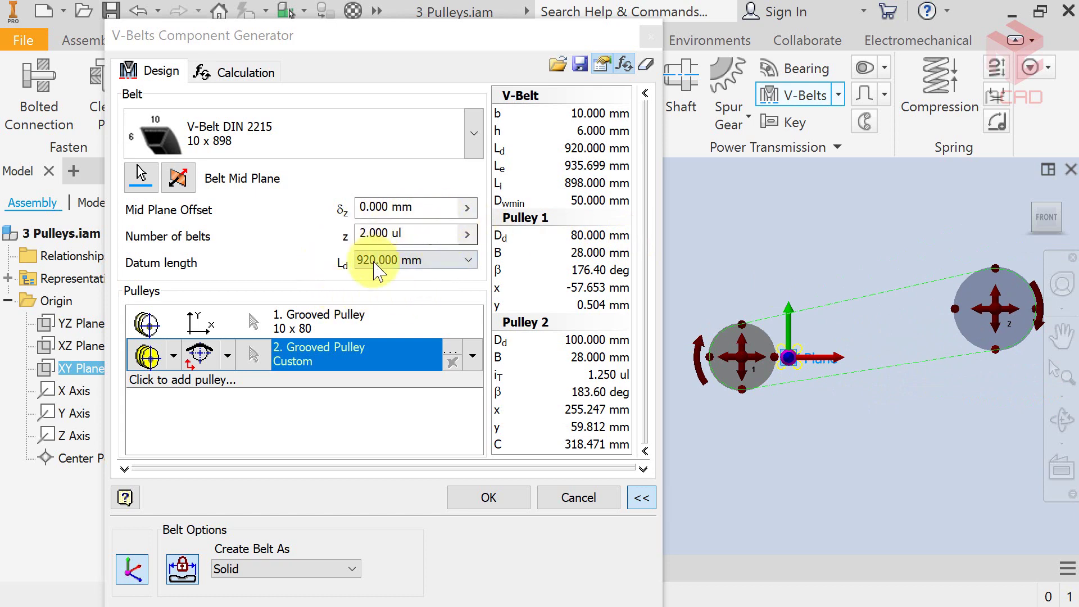
pyautogui.click(641, 497)
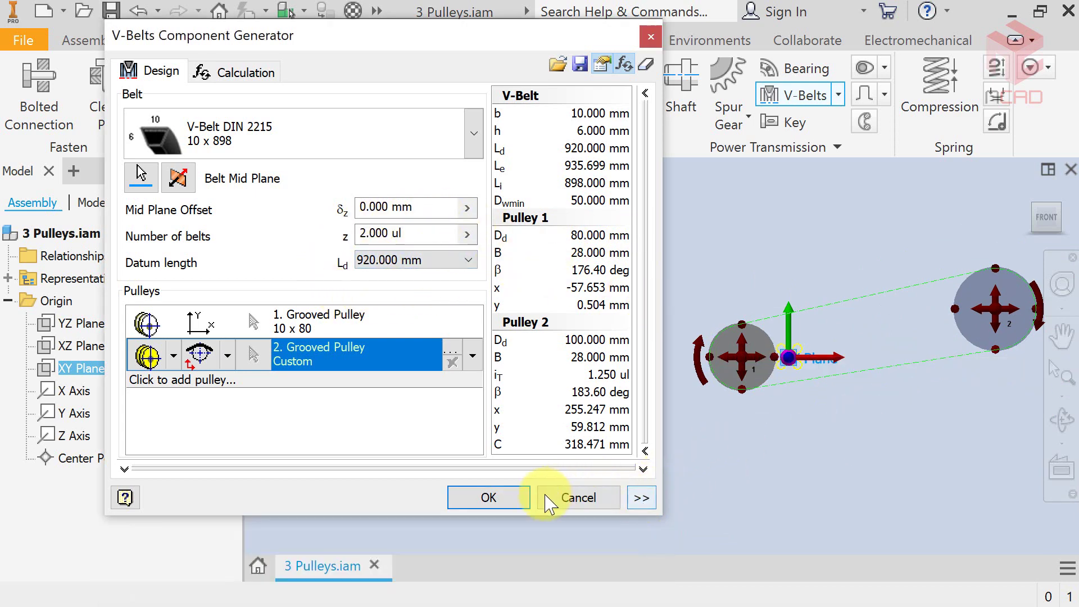
# Add a third pulley of type Grooved Pulley 10/Z - DIN 2217 to the belt drive.
pyautogui.click(211, 381)
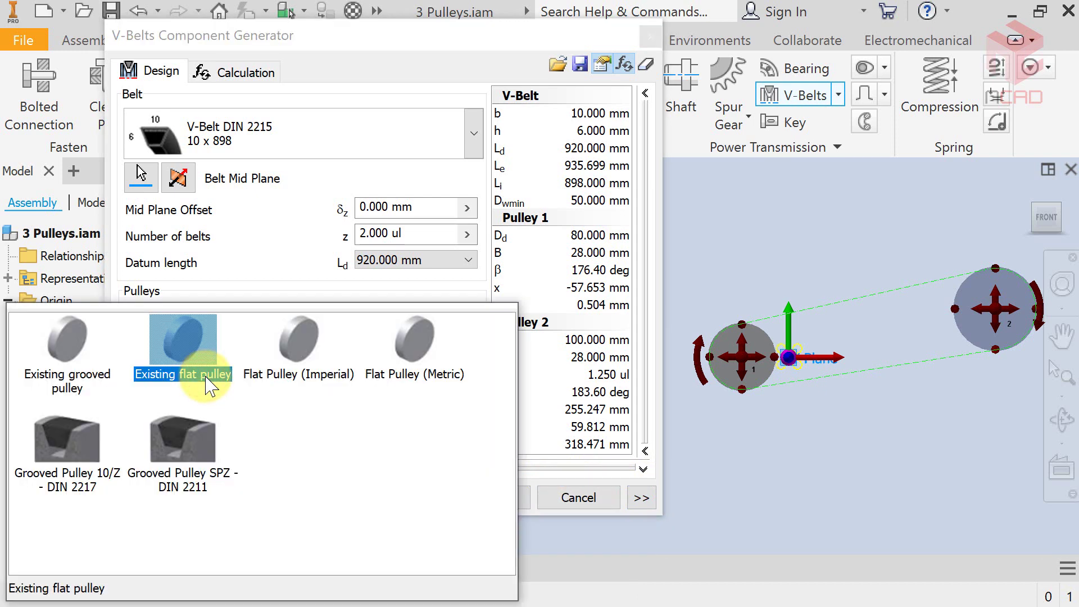
pyautogui.click(107, 464)
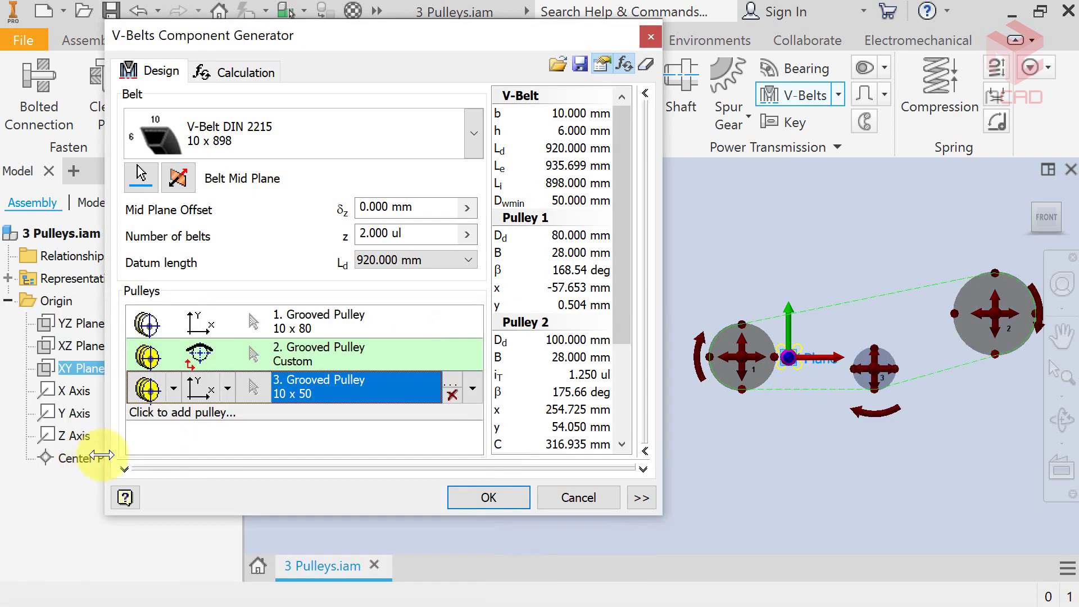
# Set pulley 1 to be generated as a Component with Fixed position by coordinates.
pyautogui.click(174, 325)
pyautogui.click(197, 298)
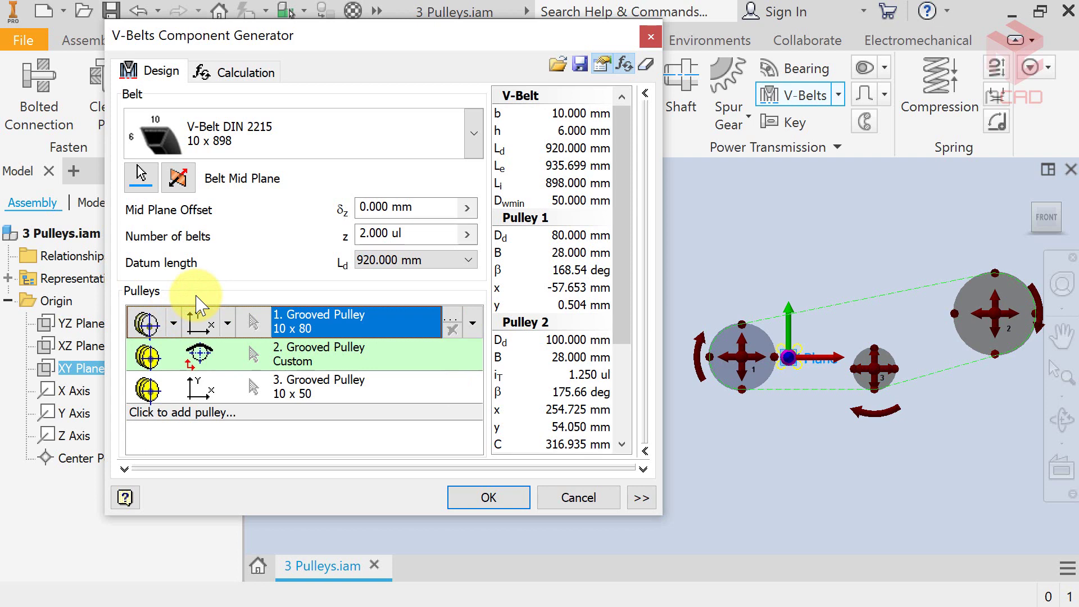
pyautogui.click(174, 323)
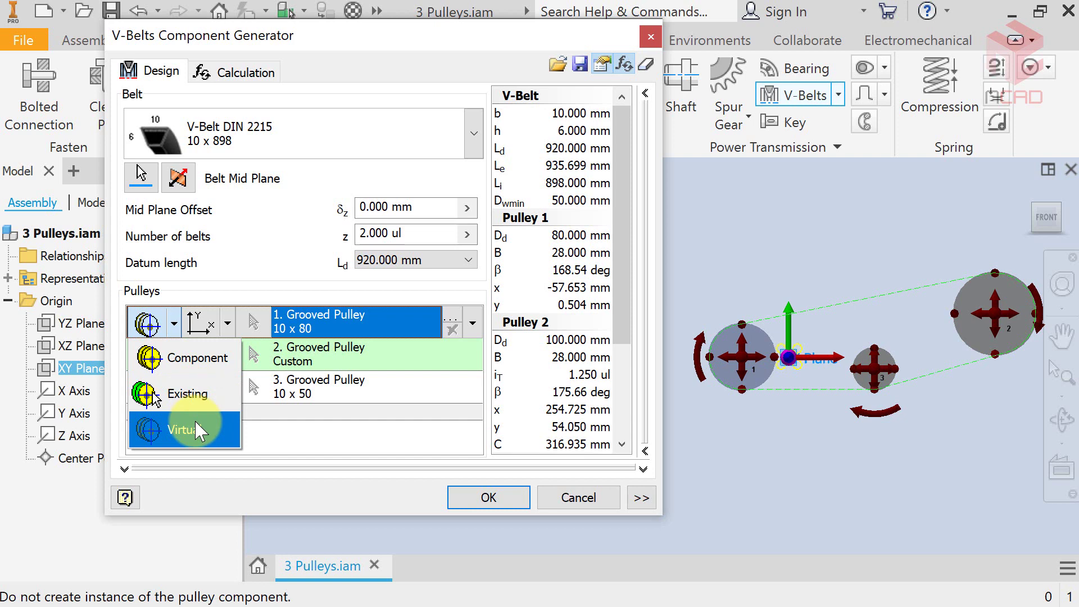
pyautogui.click(194, 357)
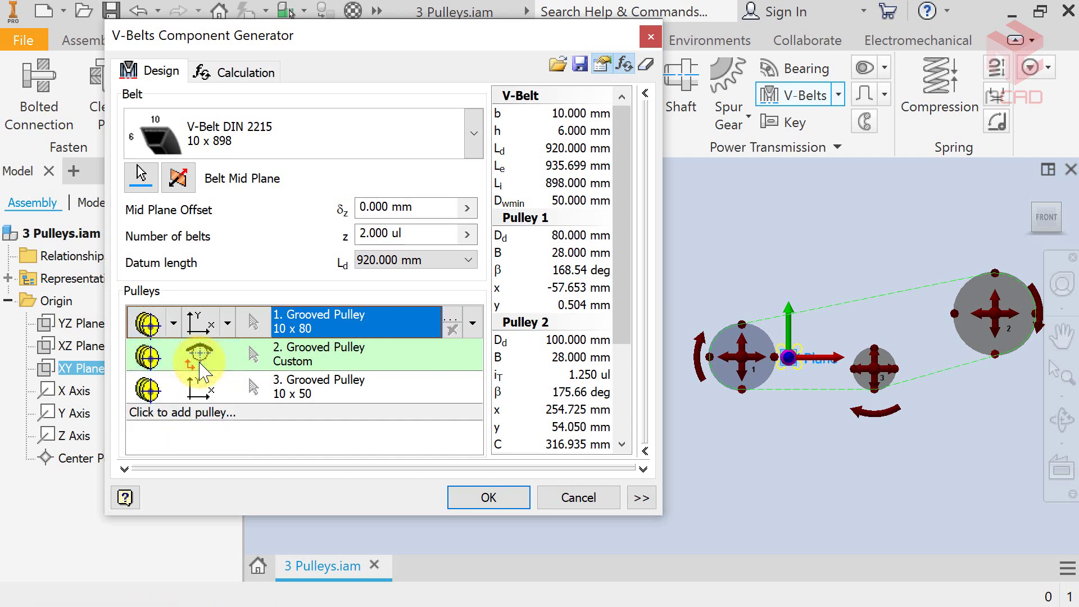
pyautogui.click(227, 324)
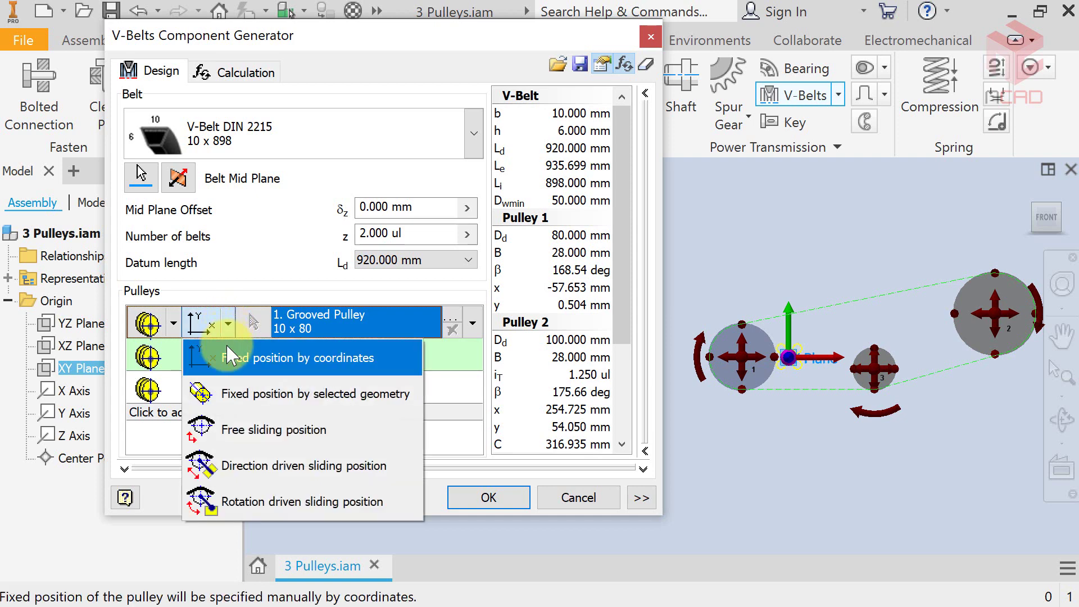
pyautogui.click(230, 360)
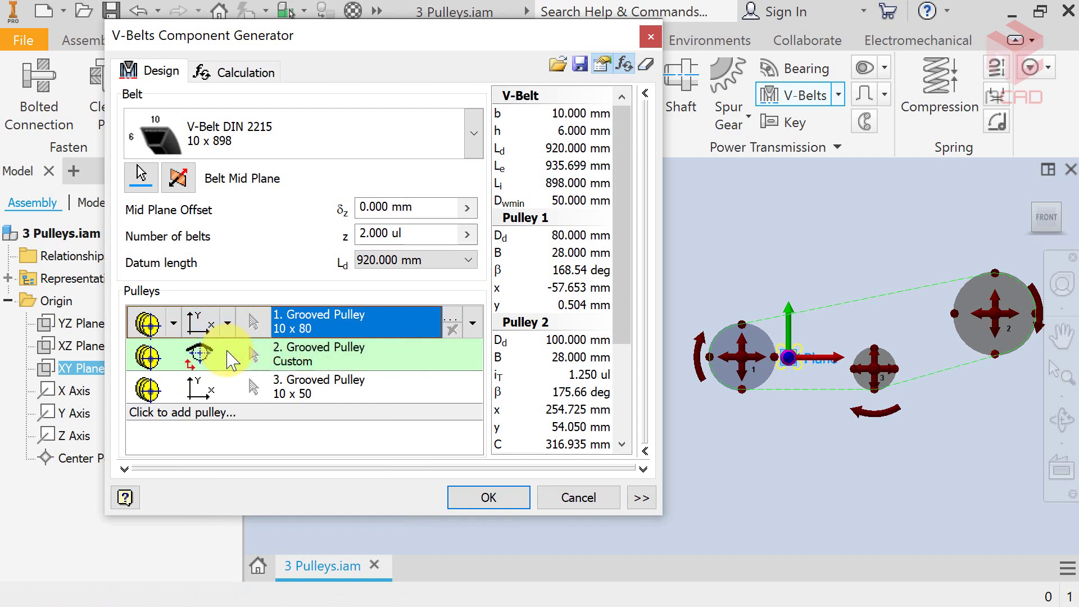
# Move pulley 1 to about X -42 mm, Y 57 mm and check its coordinates without editing them.
pyautogui.click(745, 363)
pyautogui.moveTo(747, 367); pyautogui.dragTo(756, 312)
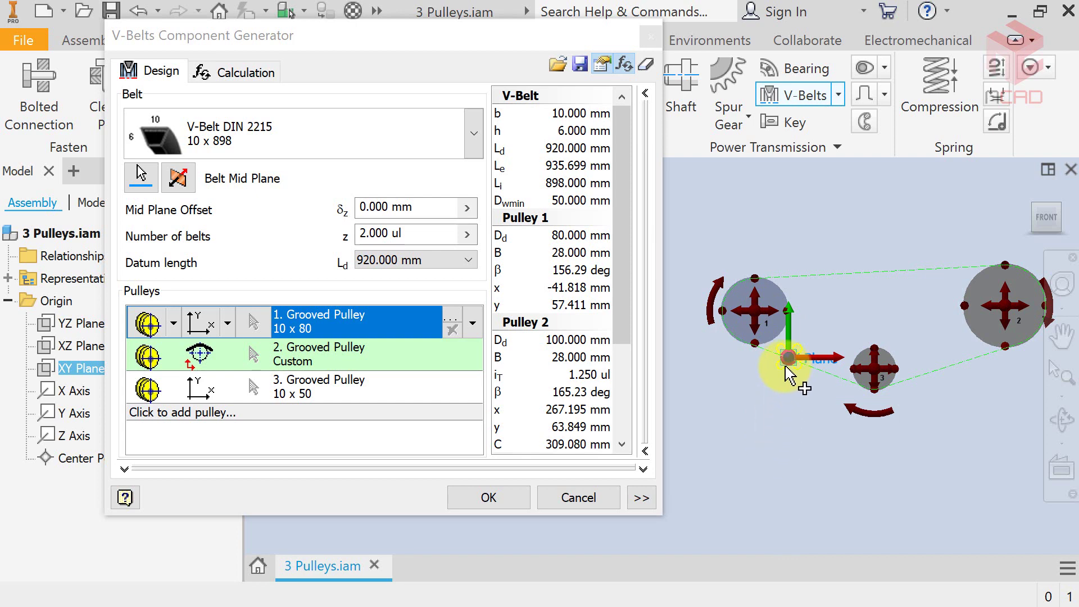
pyautogui.click(754, 312)
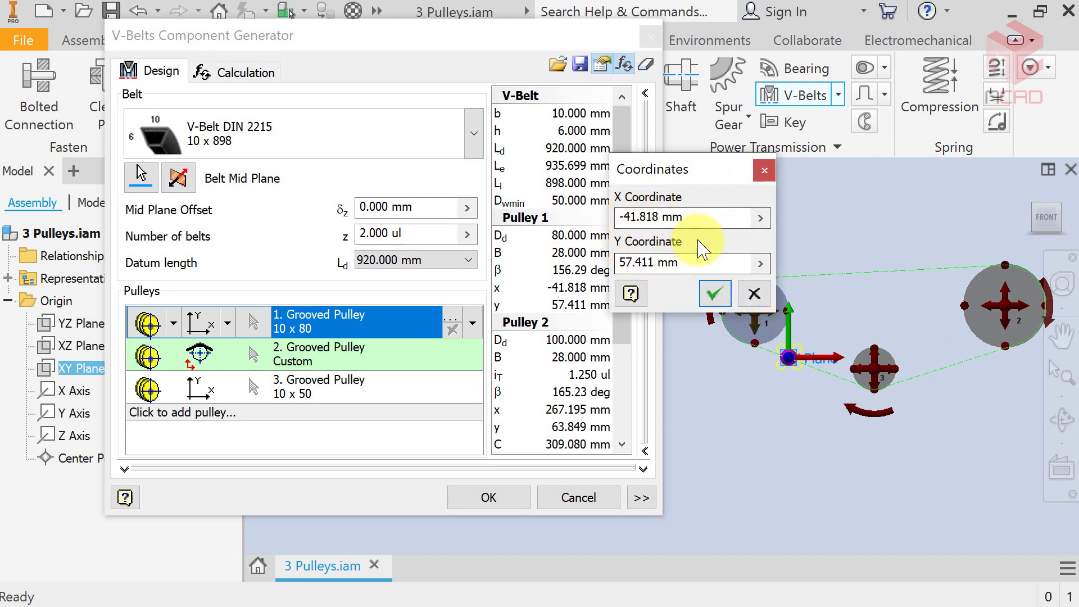
pyautogui.click(764, 171)
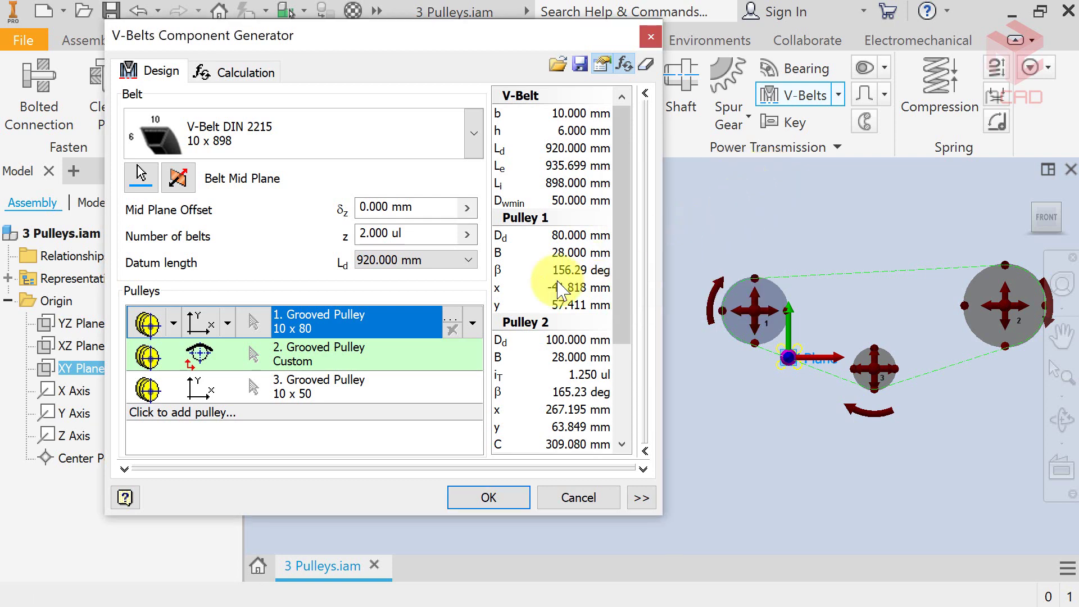
# Set pulley 2 to be generated as a Component with Fixed position by coordinates.
pyautogui.click(169, 354)
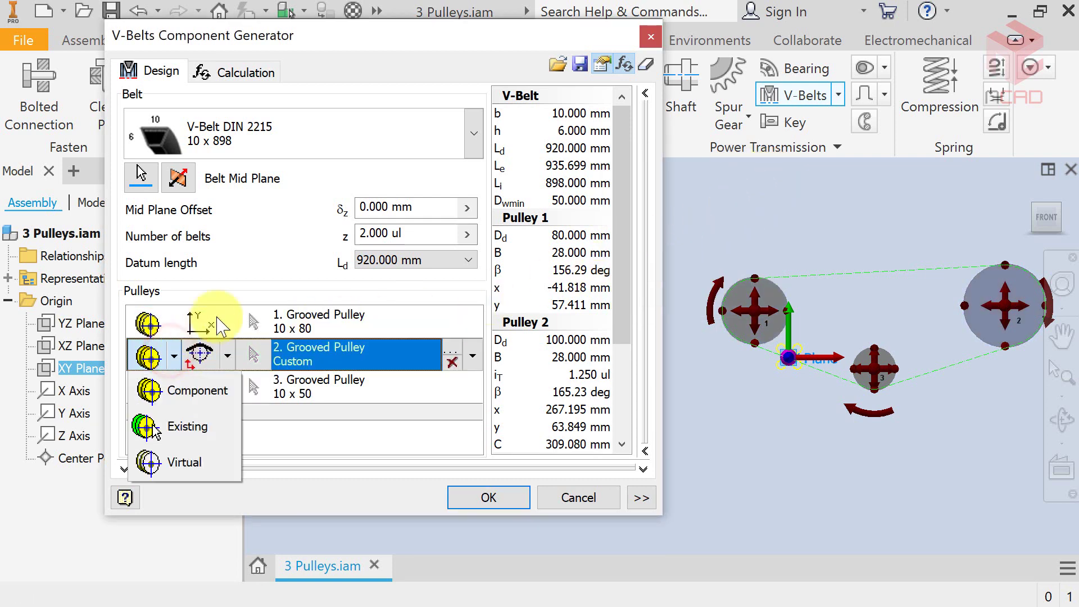
pyautogui.click(241, 272)
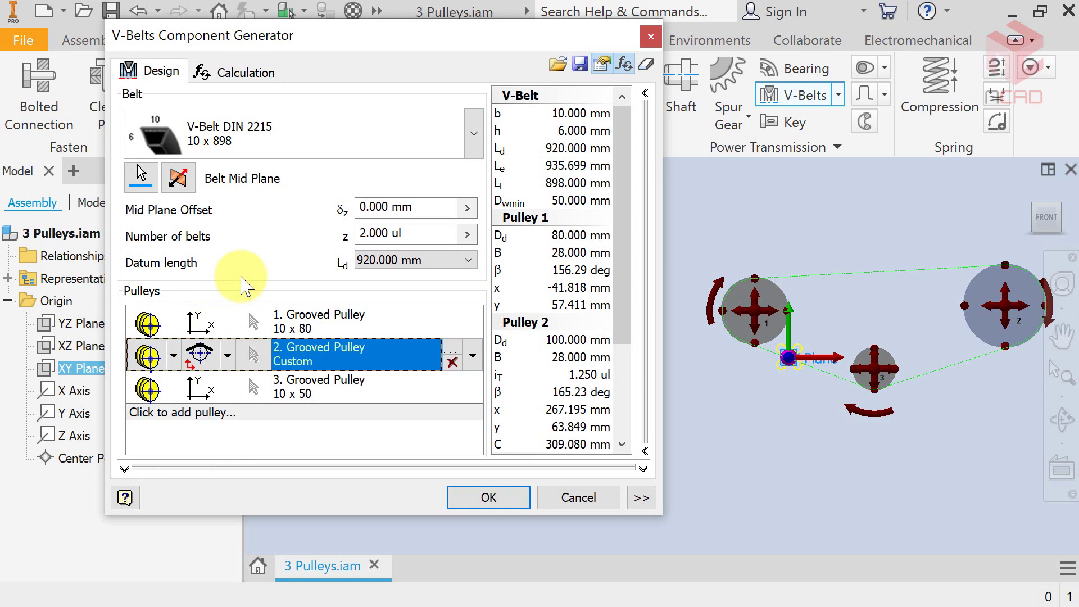
pyautogui.click(174, 357)
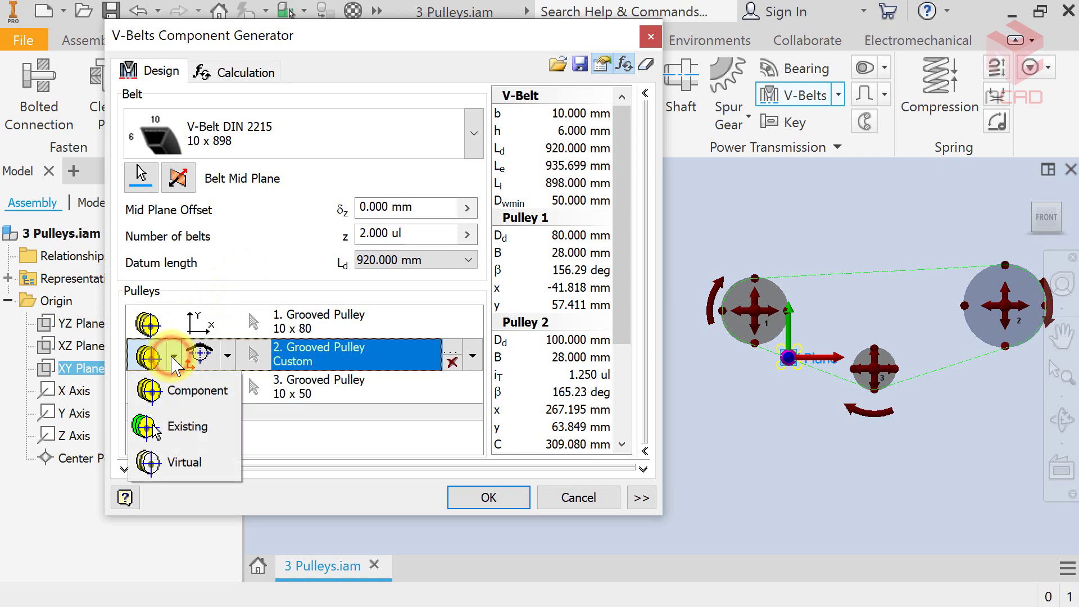
pyautogui.click(176, 389)
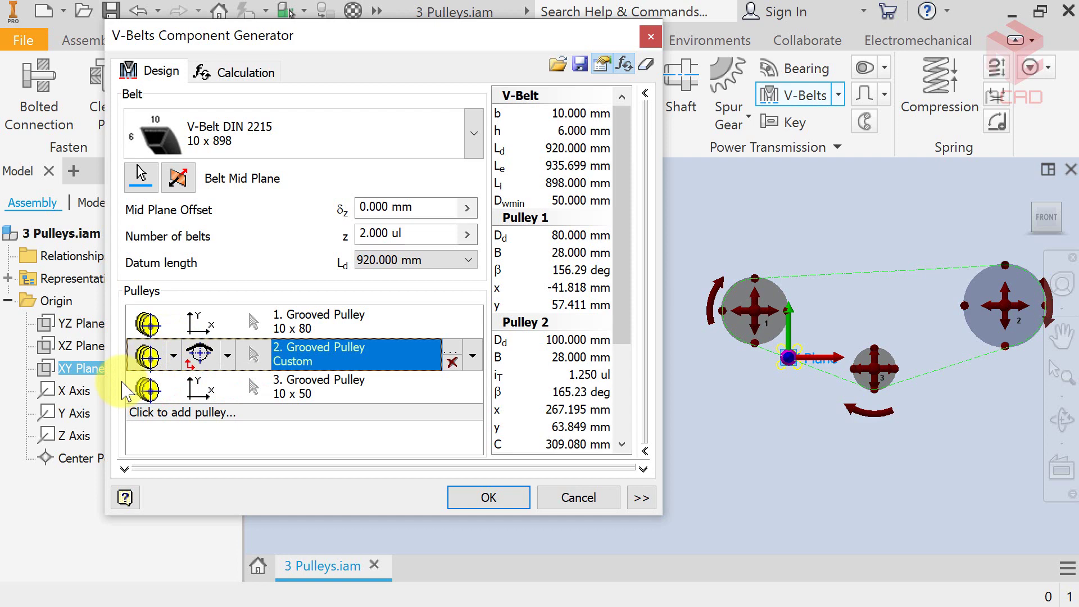
pyautogui.click(227, 357)
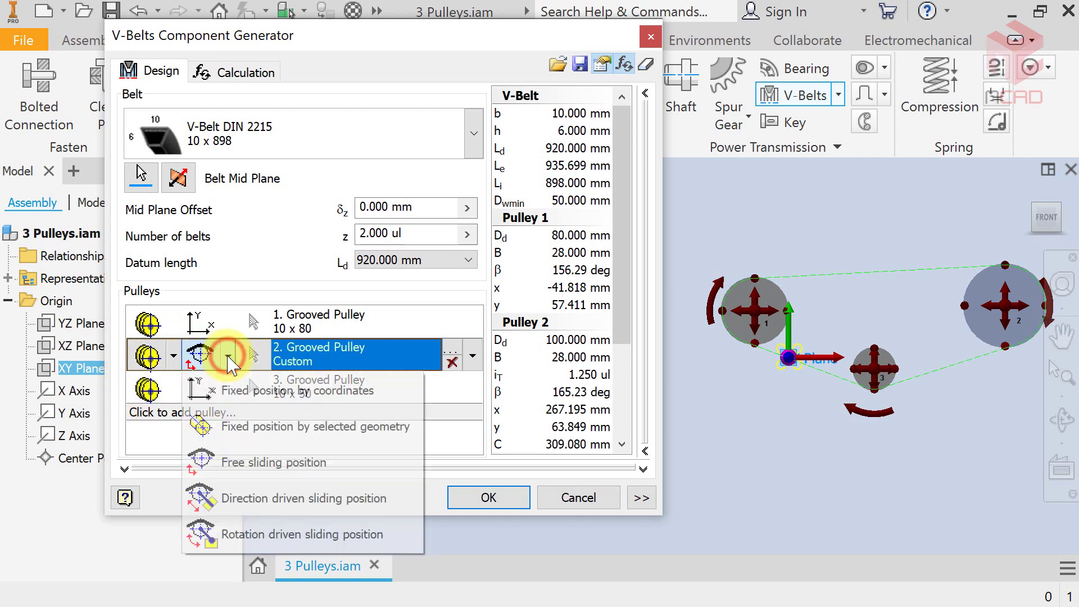
pyautogui.click(242, 396)
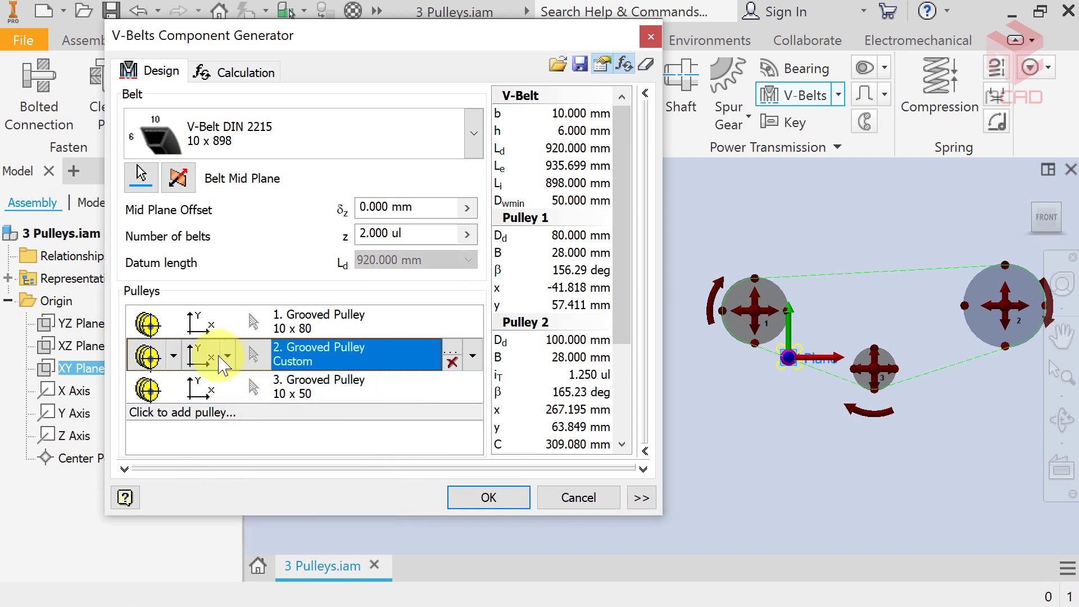
# Set pulley 3 to be generated as a Component with Free sliding position.
pyautogui.click(216, 385)
pyautogui.click(241, 287)
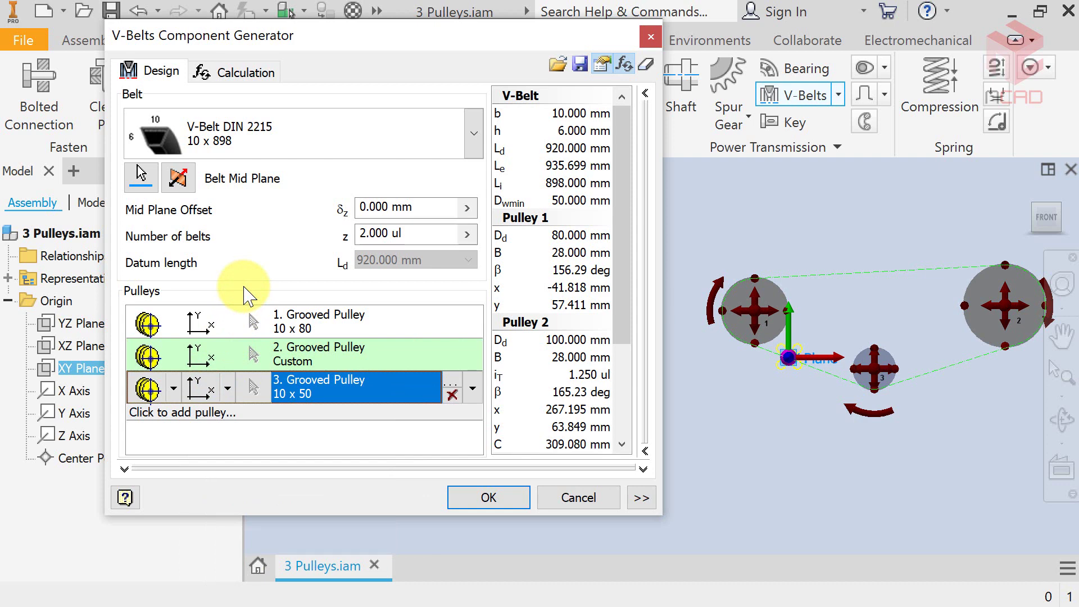
pyautogui.click(174, 389)
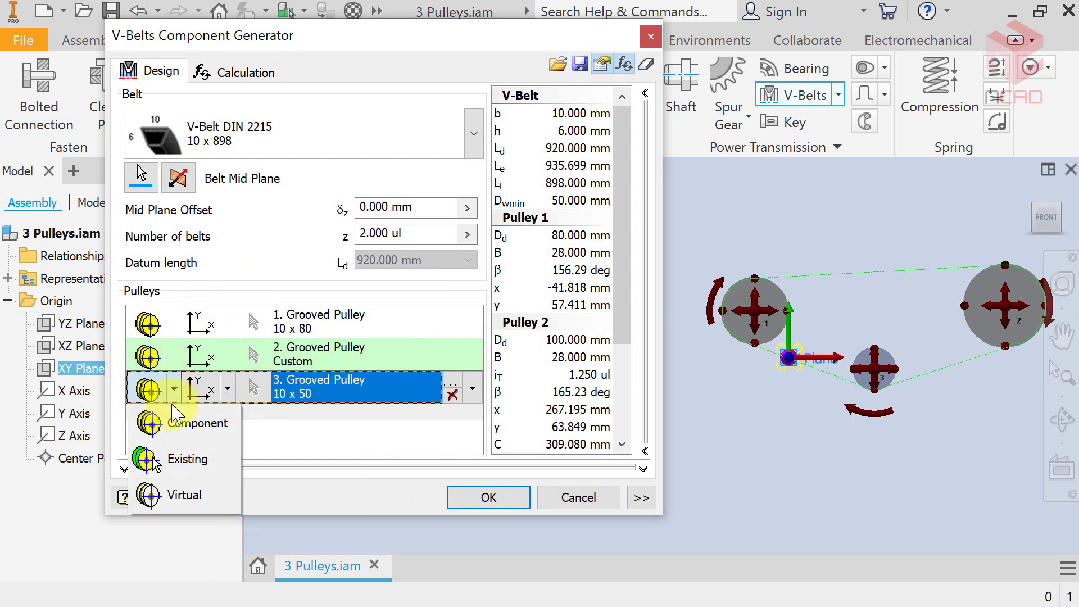
pyautogui.click(175, 421)
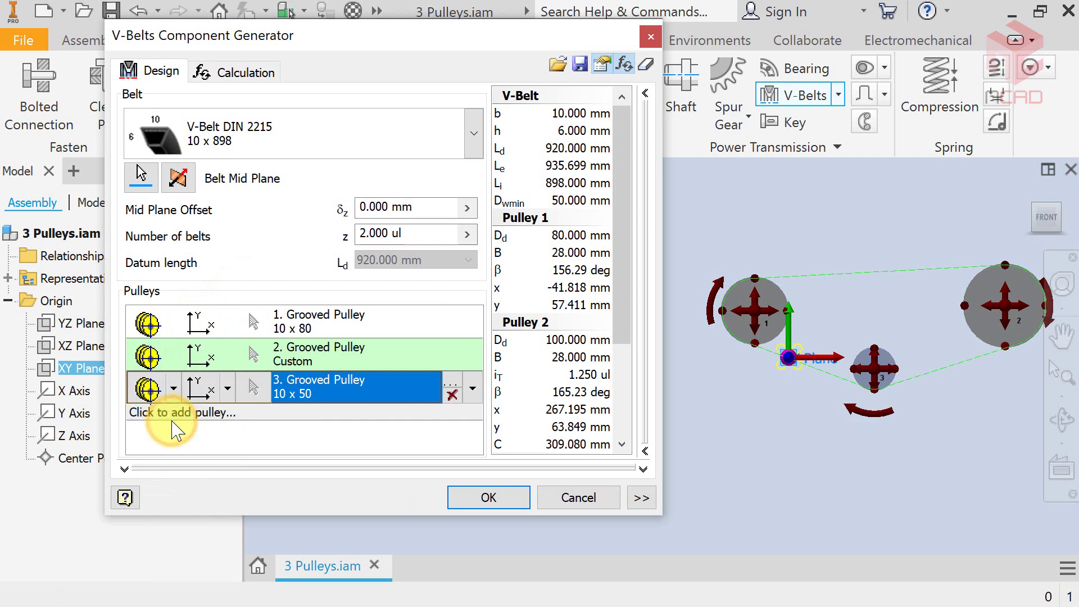
pyautogui.click(227, 387)
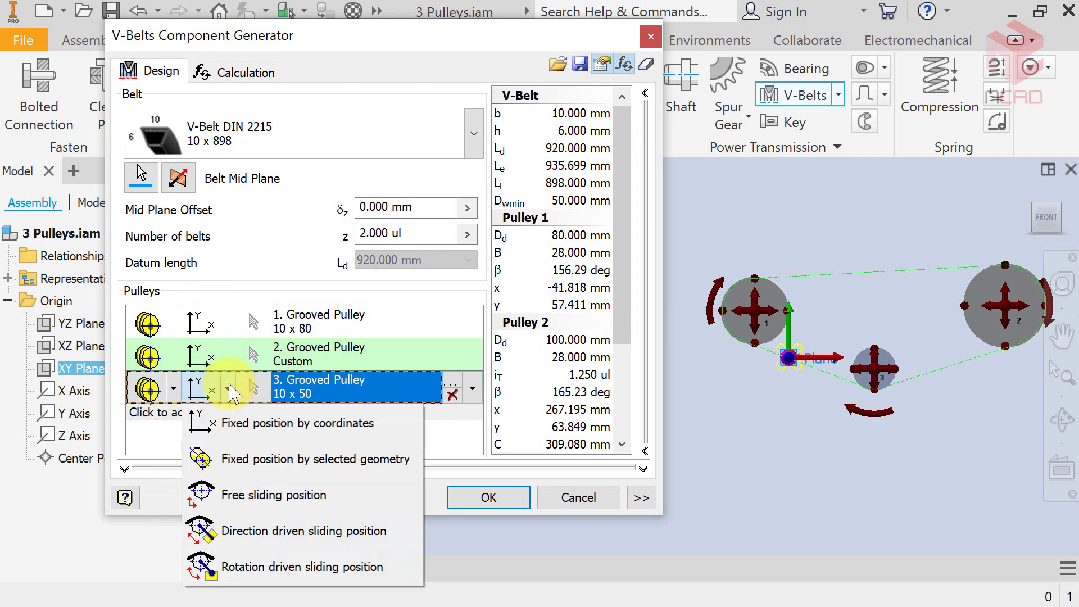
pyautogui.click(242, 494)
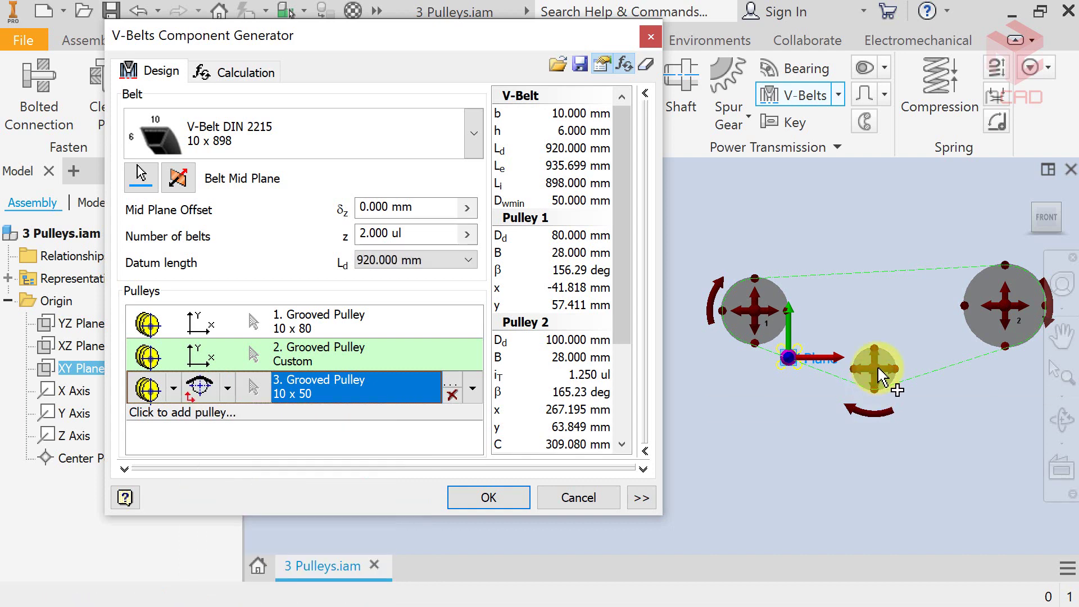
# Slide pulley 3 closer to pulley 2 and review its groove properties without editing them.
pyautogui.moveTo(881, 377); pyautogui.dragTo(920, 382)
pyautogui.moveTo(879, 387); pyautogui.dragTo(934, 398)
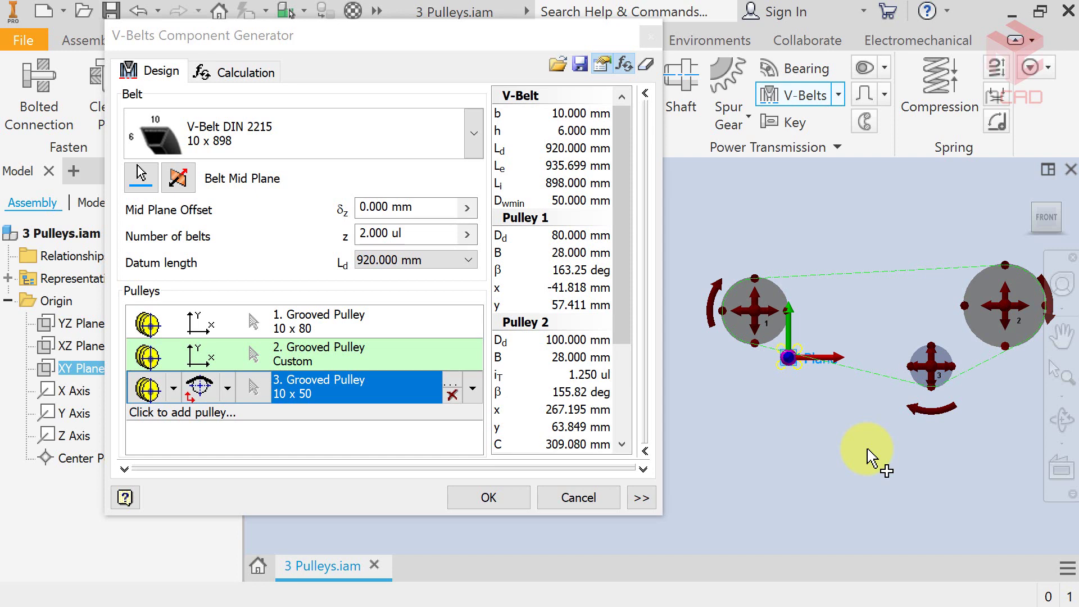
pyautogui.click(453, 388)
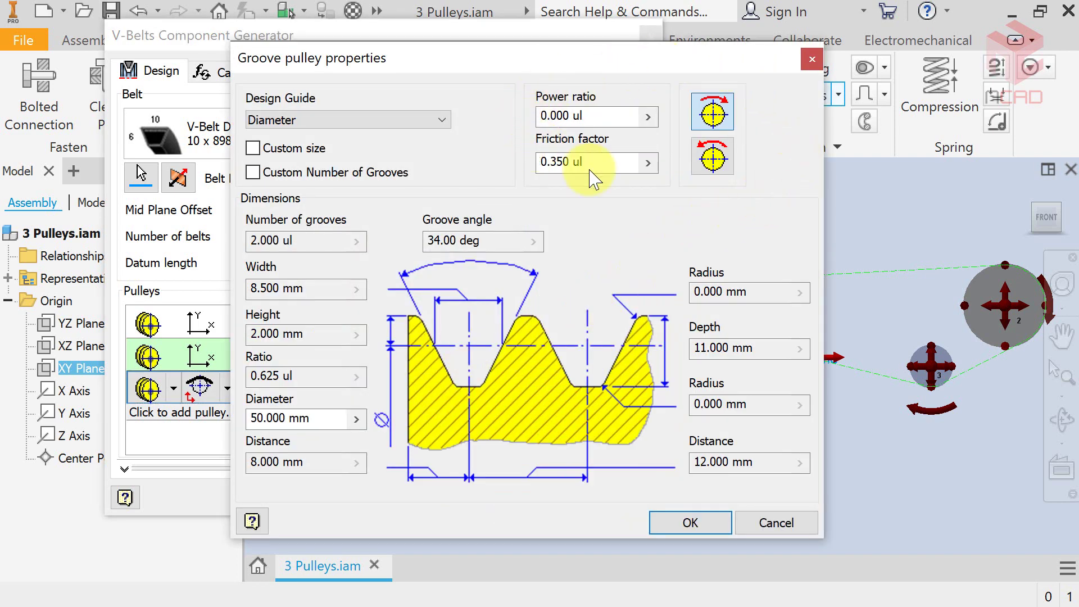
pyautogui.click(583, 114)
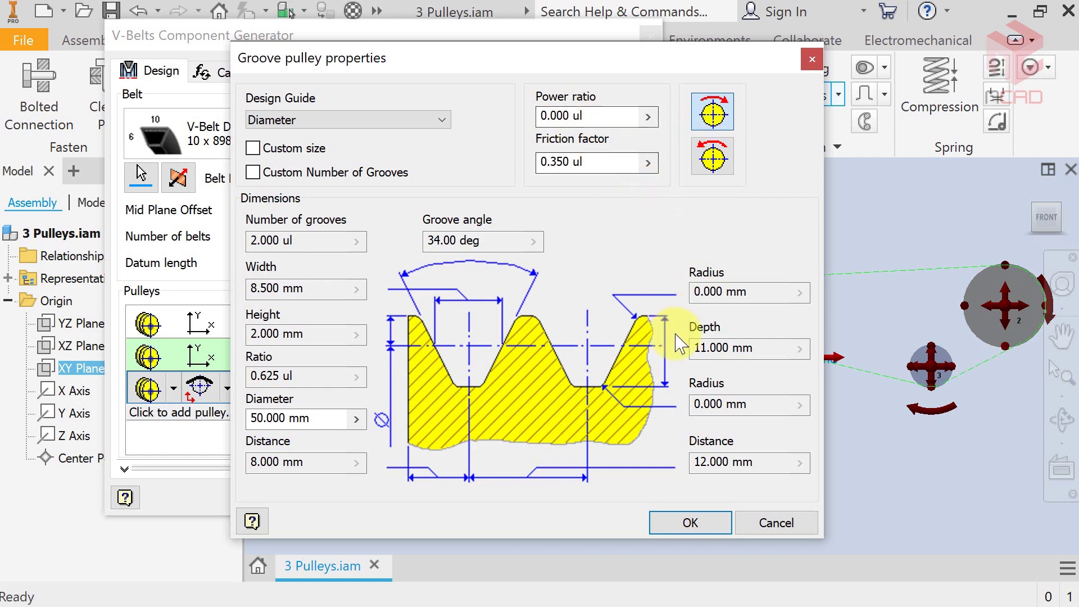
pyautogui.click(677, 528)
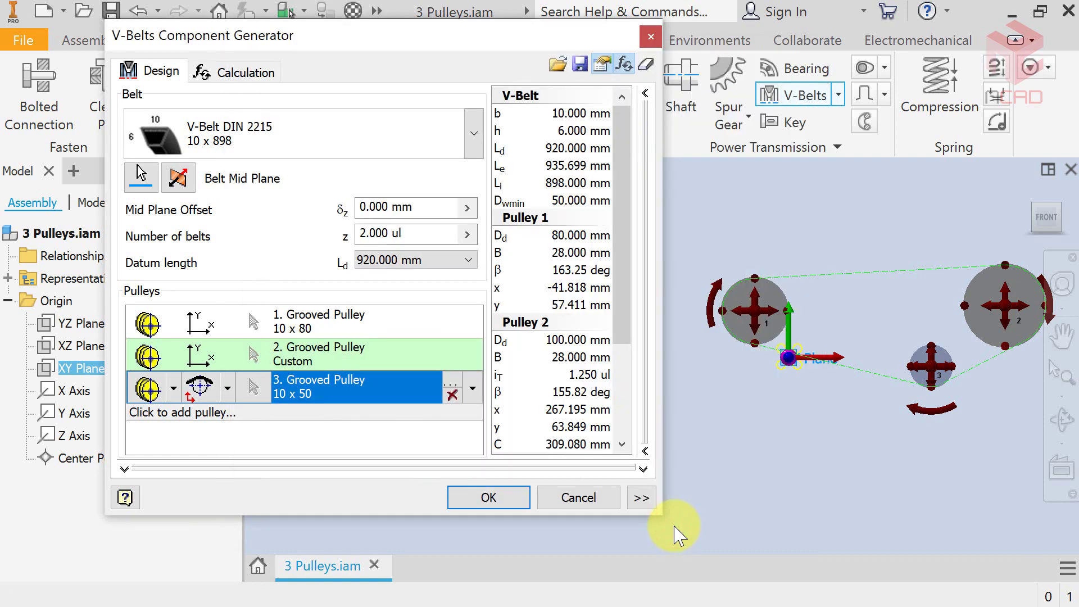
# Generate the three-pulley belt drive with the default file names and inspect the finished transmission in 3D.
pyautogui.click(506, 502)
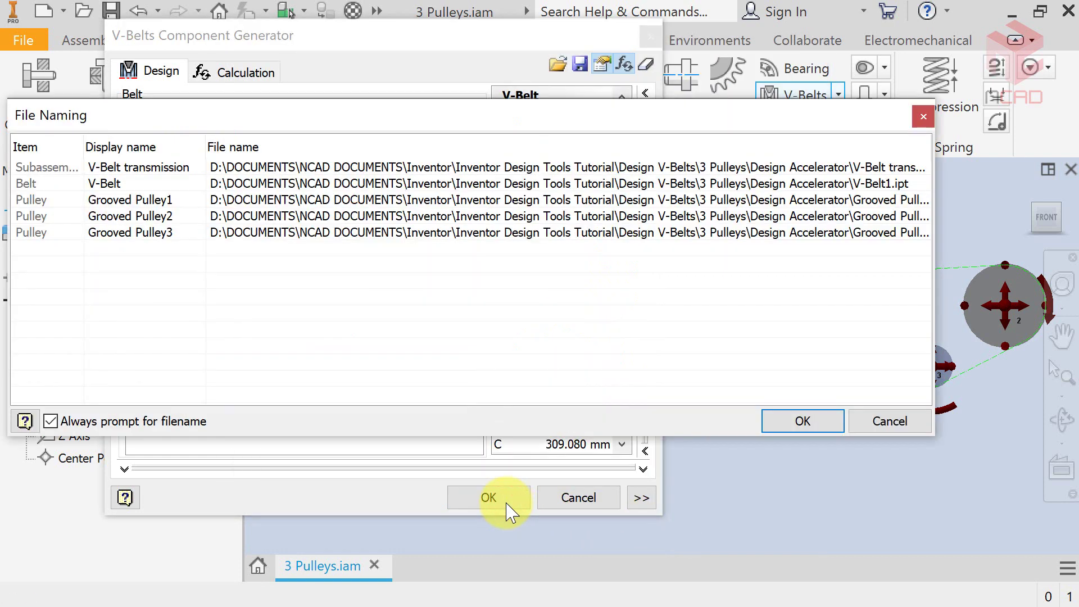
pyautogui.click(782, 424)
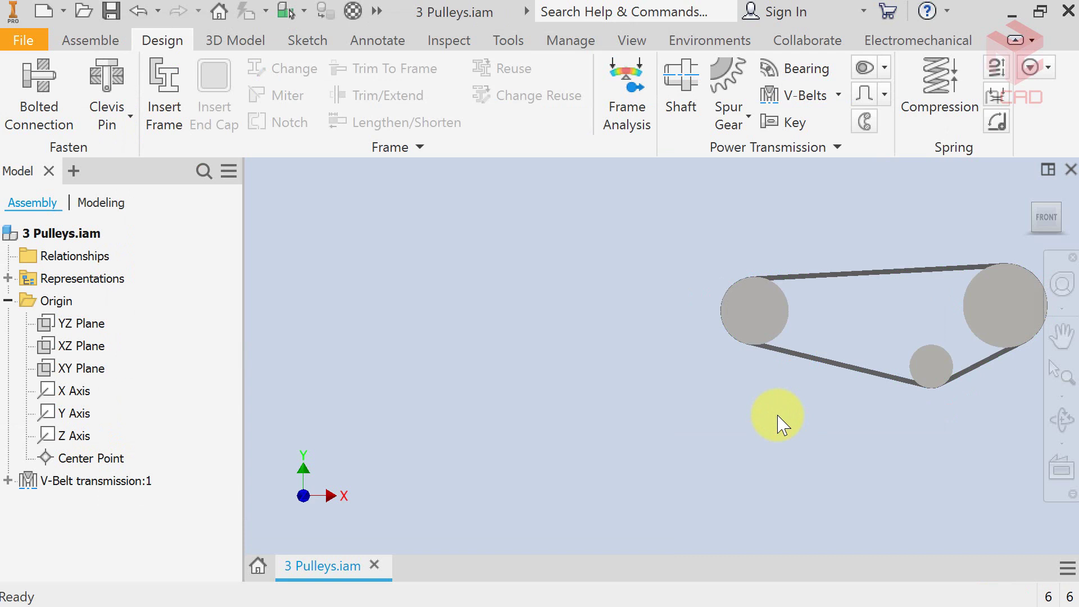
pyautogui.moveTo(782, 425); pyautogui.dragTo(597, 453, button='middle')
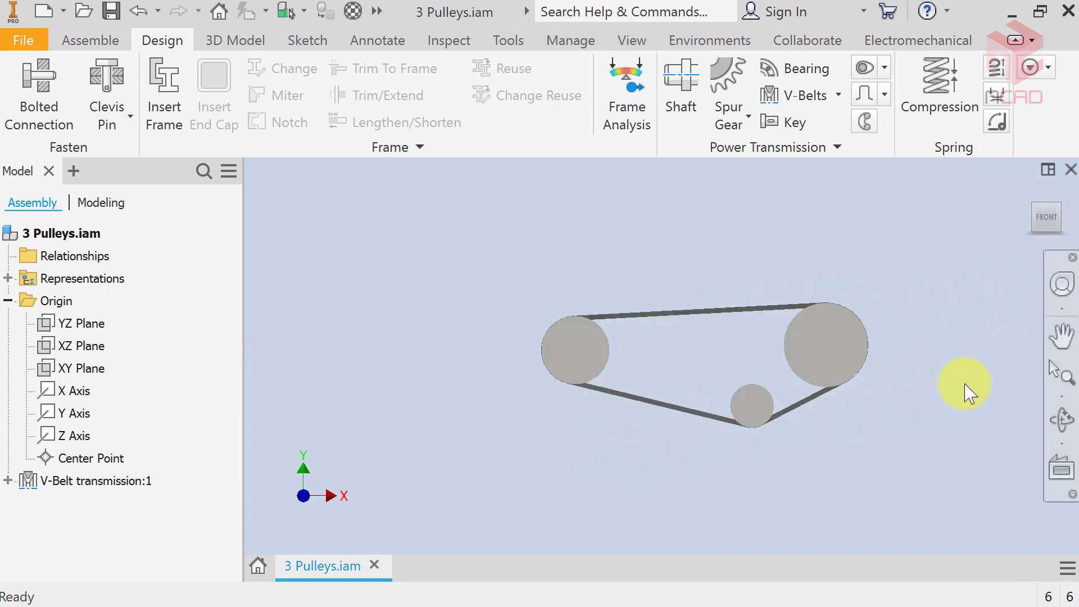
pyautogui.click(1062, 417)
pyautogui.moveTo(615, 409); pyautogui.dragTo(635, 454)
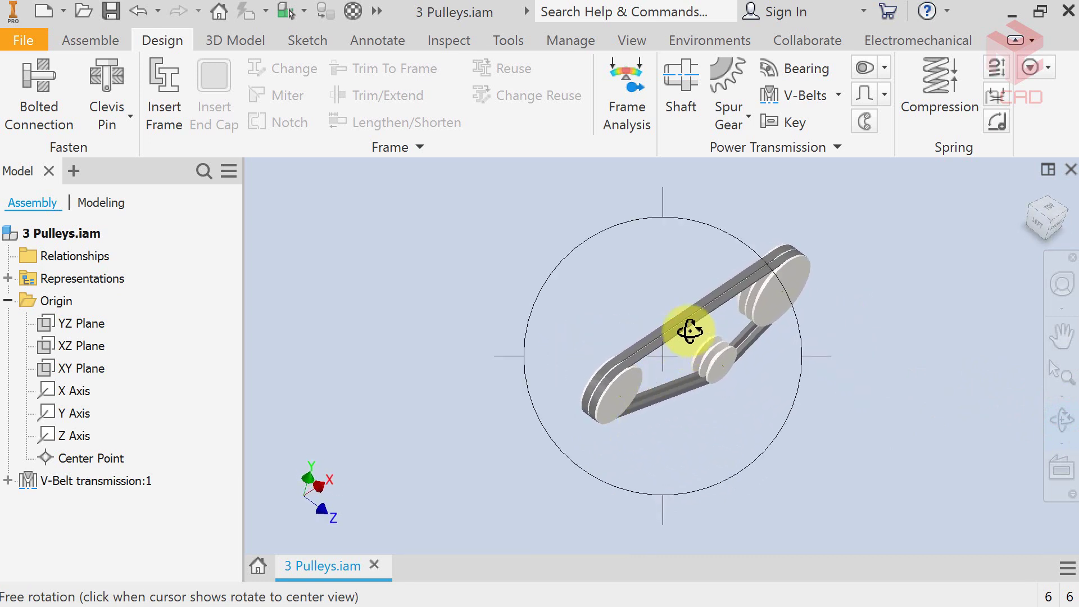
pyautogui.moveTo(690, 331); pyautogui.dragTo(669, 377)
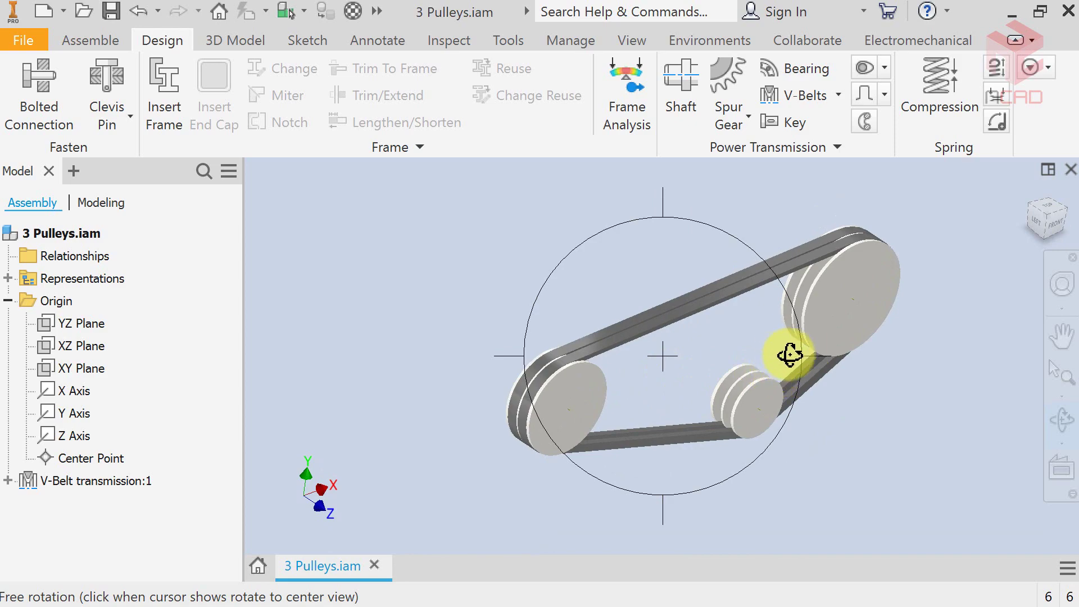
pyautogui.press('Escape')
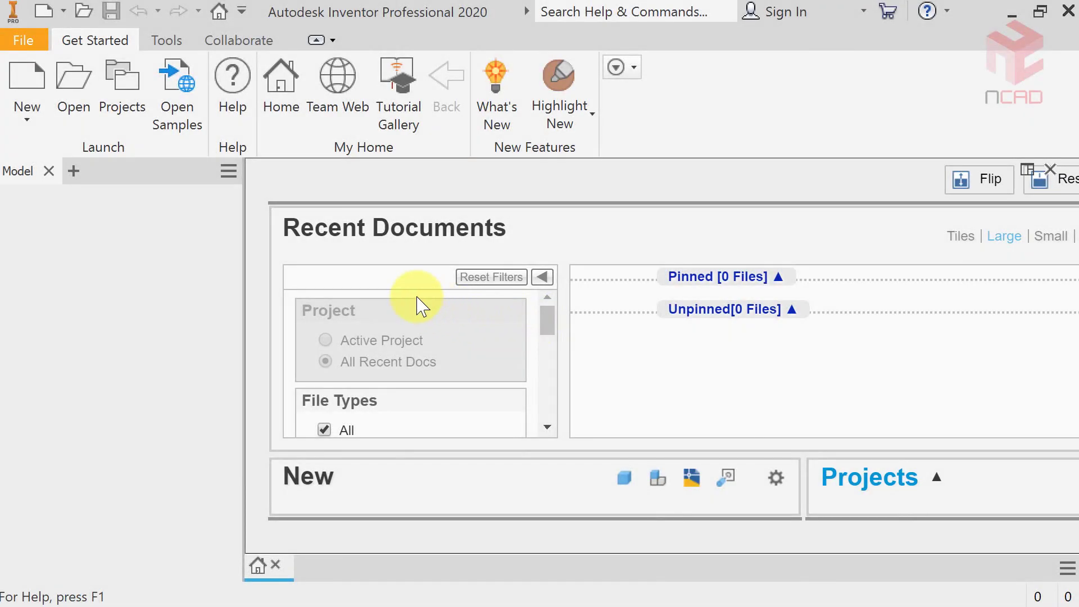
# Open the Gearbox.iam assembly from the Gearbox folder.
pyautogui.click(71, 104)
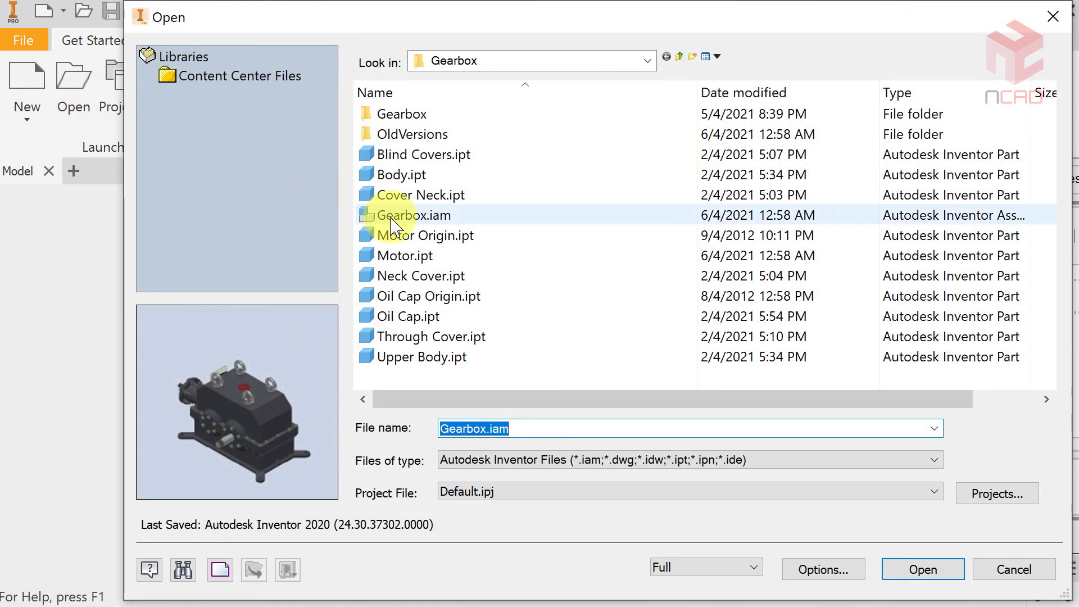
pyautogui.click(392, 220)
pyautogui.doubleClick(392, 220)
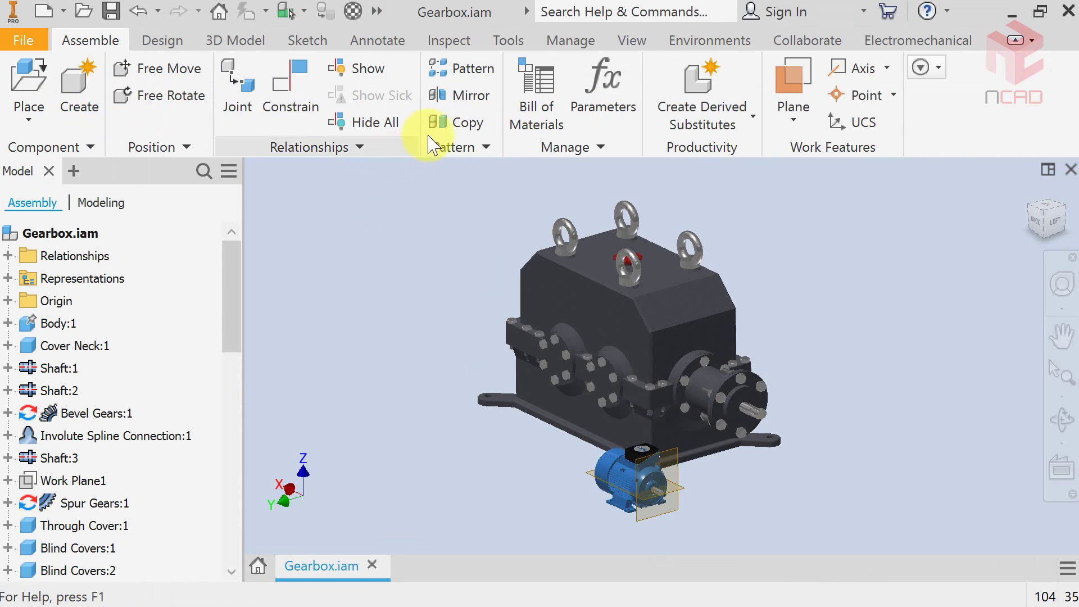
# Set the visual style of the gearbox assembly to Shaded with Edges.
pyautogui.click(620, 42)
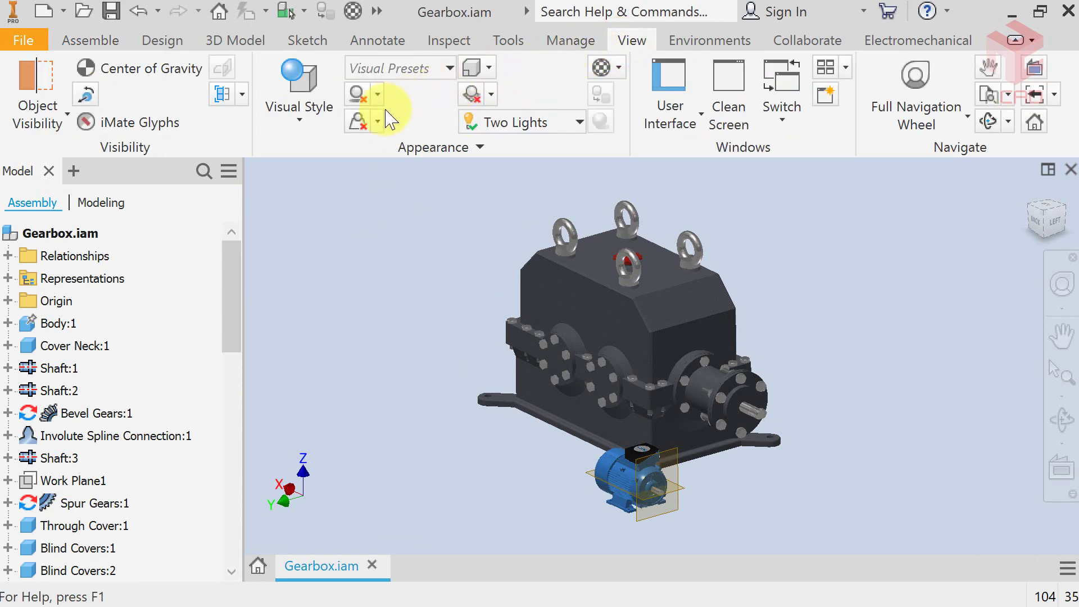
pyautogui.click(312, 126)
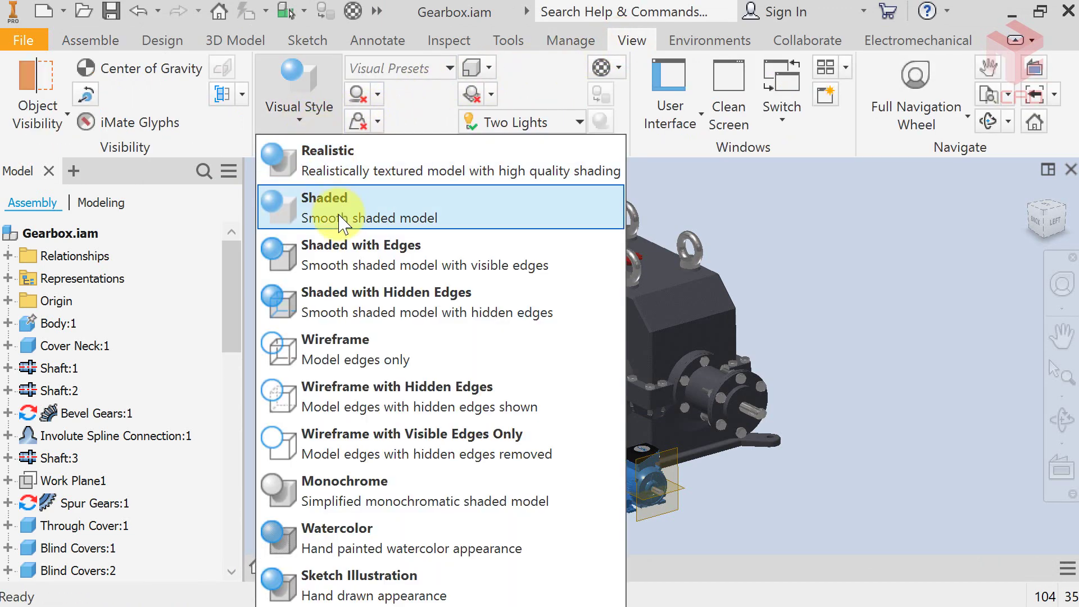
pyautogui.click(339, 254)
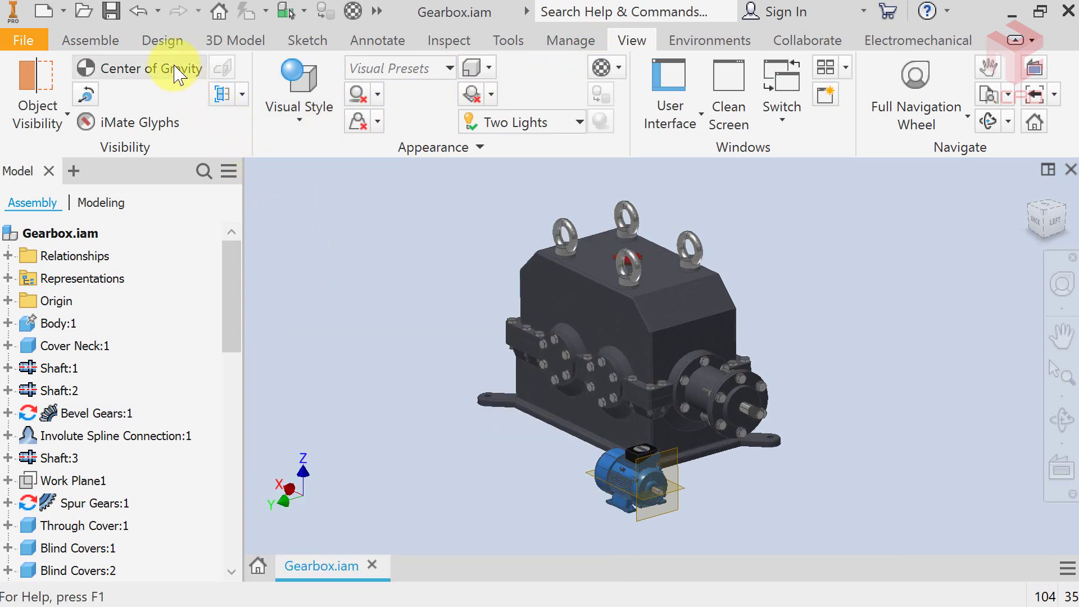
# Start a V-Belts design in the gearbox assembly and use the vertical work plane at the motor shaft as belt mid plane.
pyautogui.click(159, 39)
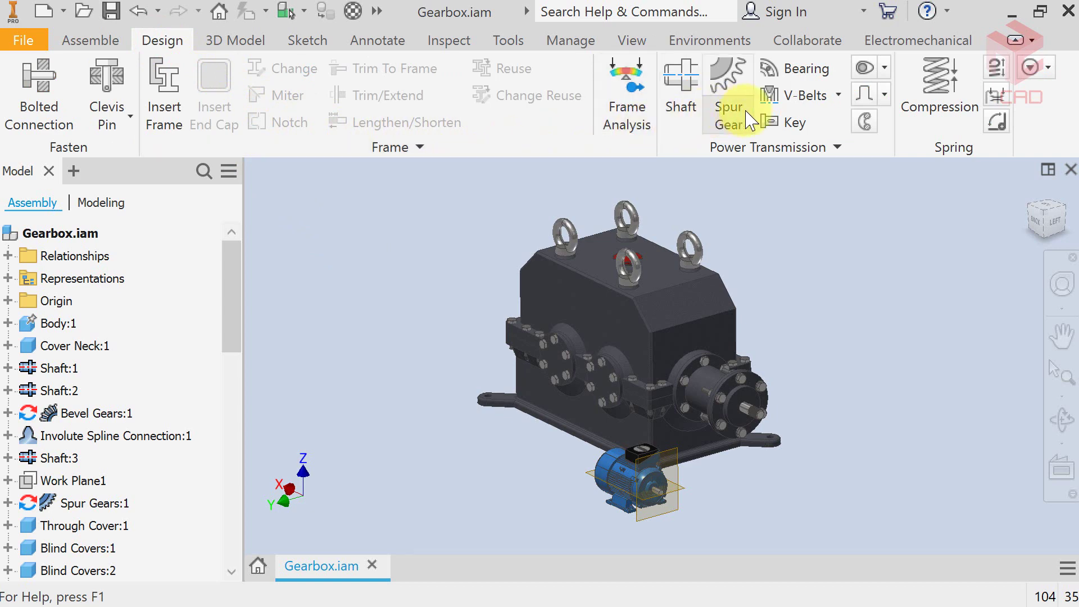
pyautogui.click(837, 96)
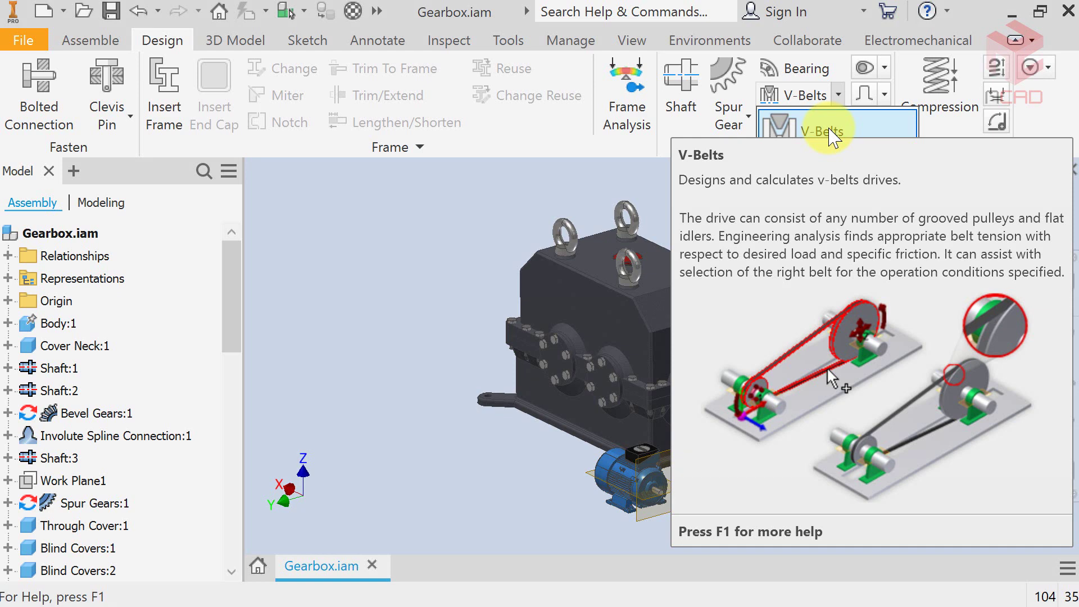
pyautogui.click(829, 133)
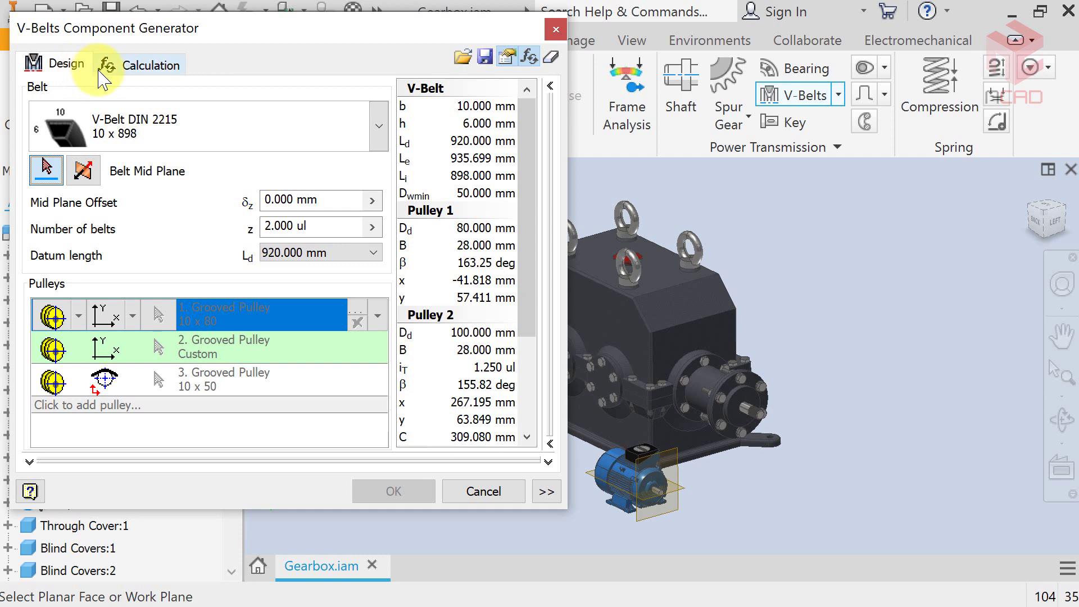
pyautogui.click(45, 168)
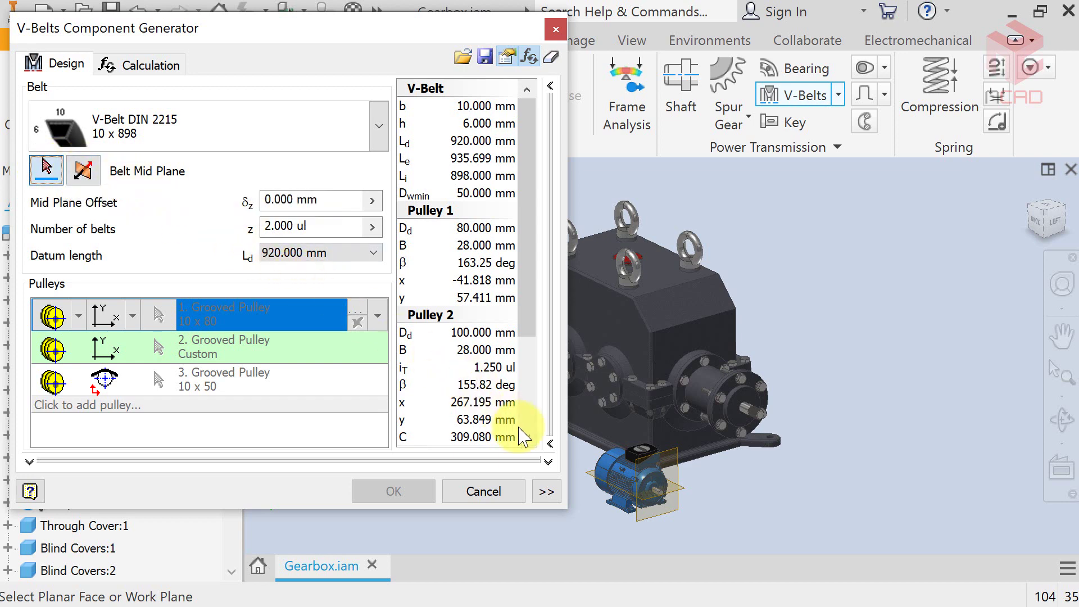
pyautogui.scroll(3, 686, 522)
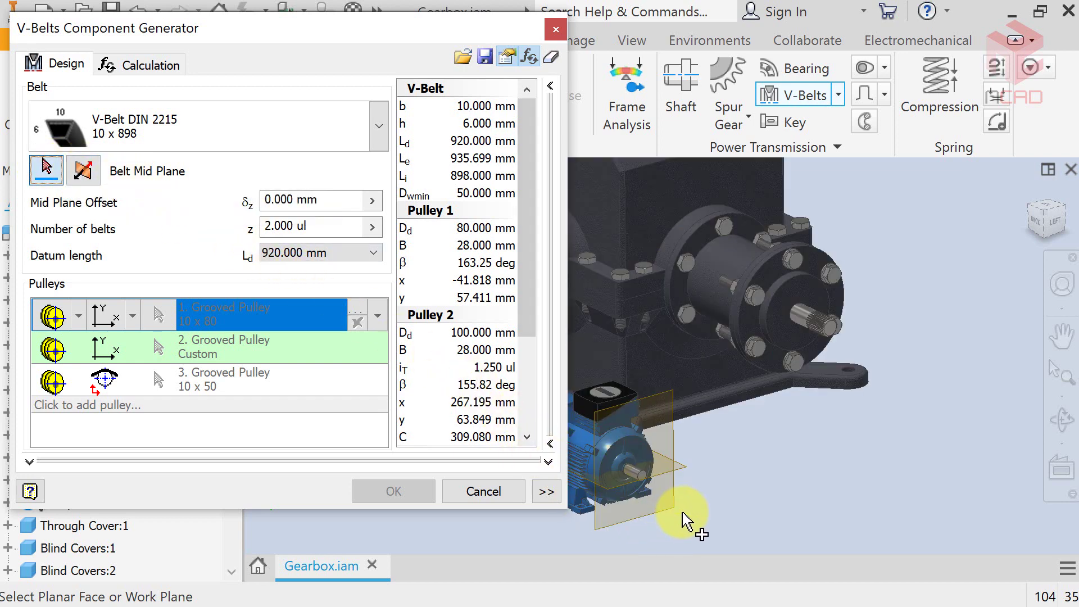
pyautogui.click(679, 516)
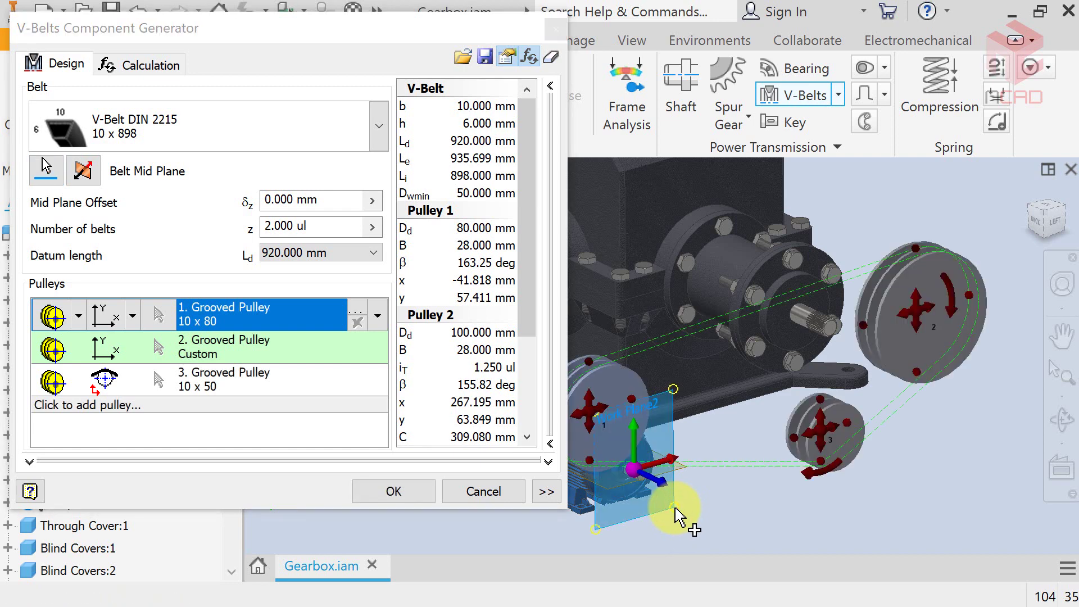
# Open the Classical belt types for the gearbox drive and browse to the DIN 2215 belts.
pyautogui.scroll(-3, 734, 501)
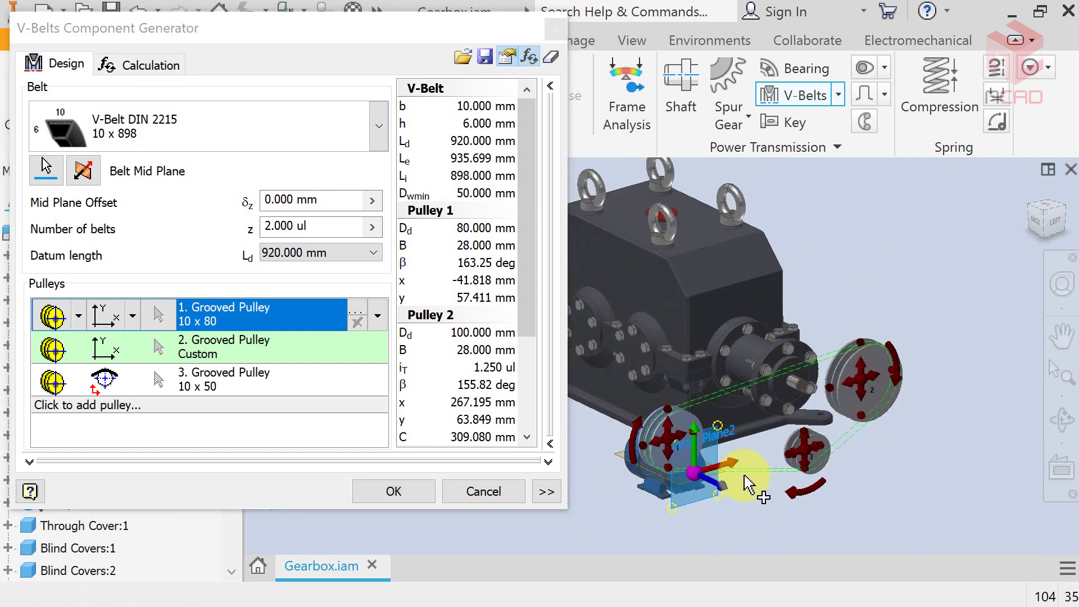
pyautogui.click(380, 127)
pyautogui.scroll(-3, 356, 260)
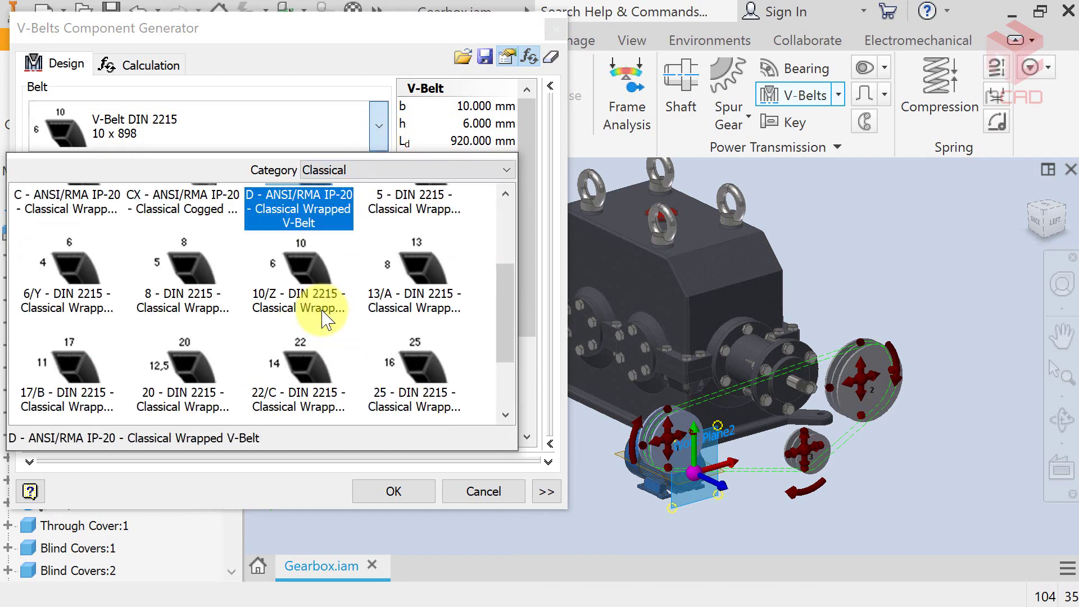